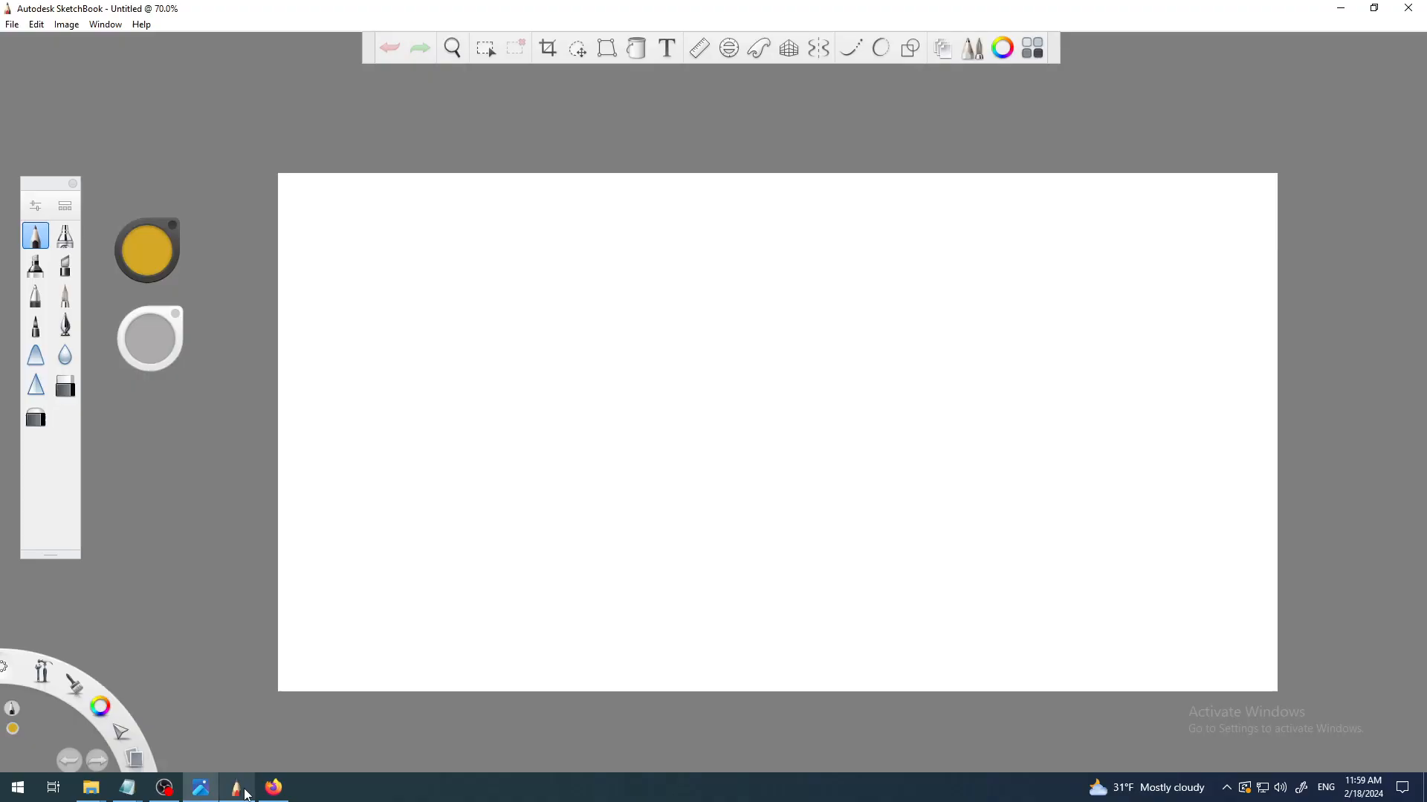
pyautogui.scroll(2, 548, 311)
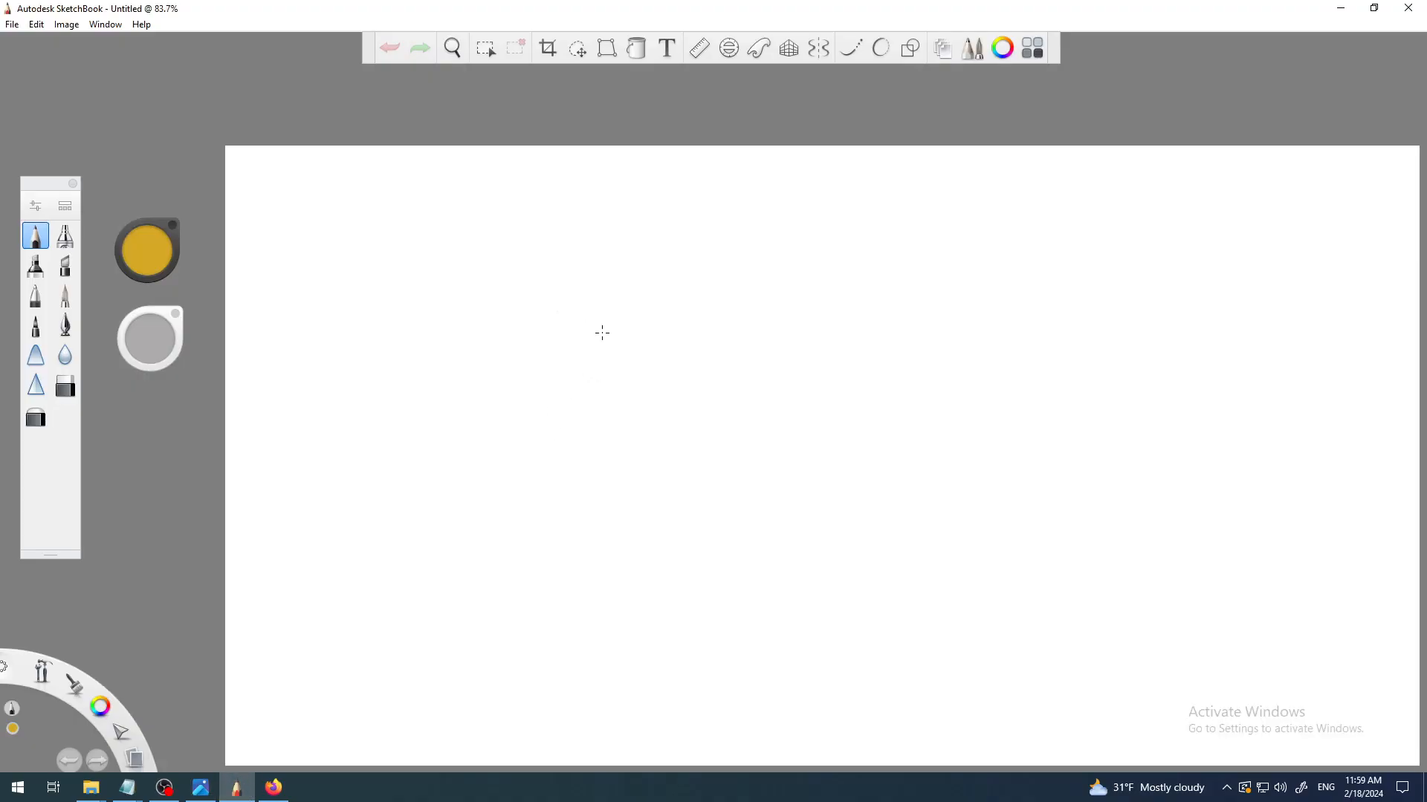
pyautogui.press('space')
pyautogui.moveTo(641, 425)
pyautogui.mouseDown()
pyautogui.moveTo(503, 334)
pyautogui.moveTo(545, 382)
pyautogui.moveTo(573, 385)
pyautogui.mouseUp()
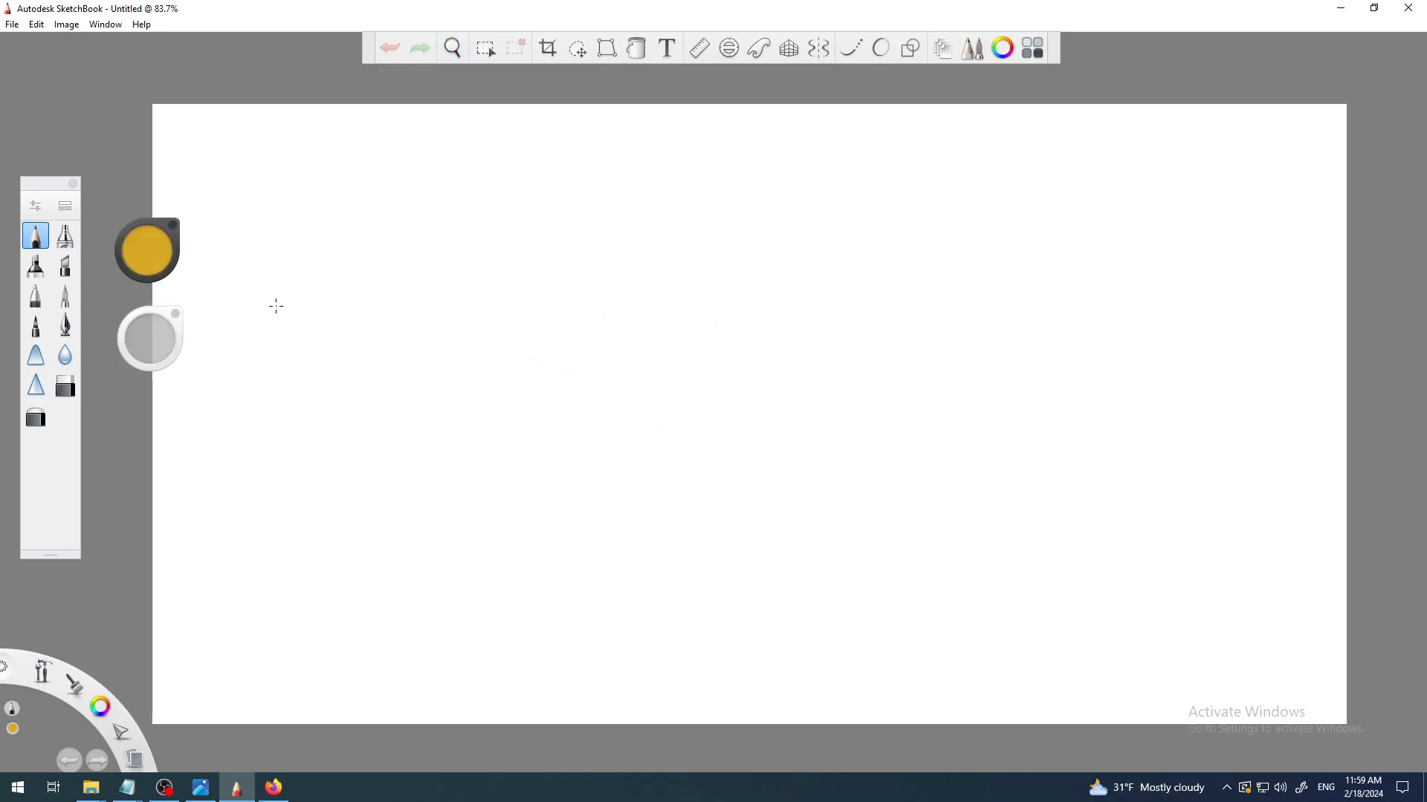
pyautogui.click(915, 56)
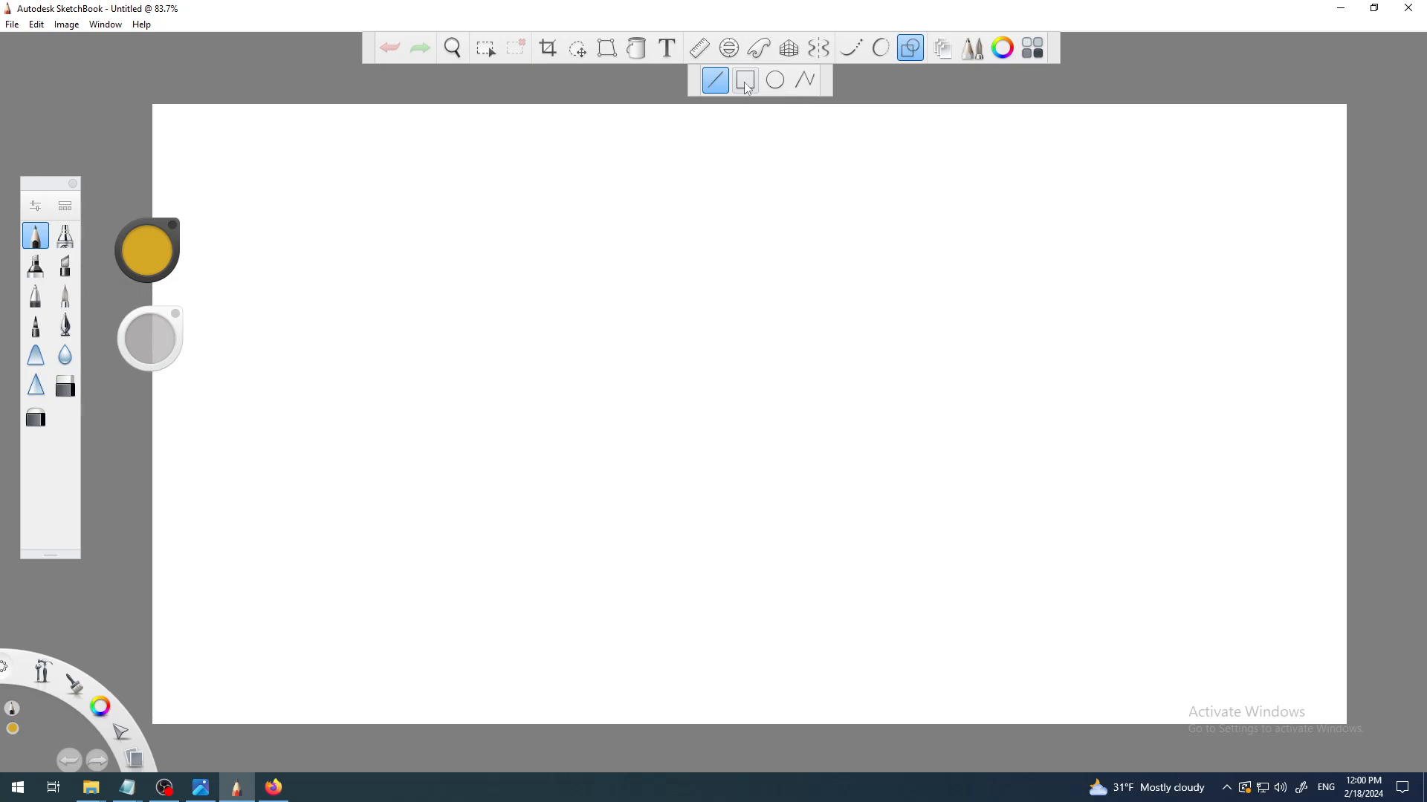
pyautogui.click(911, 50)
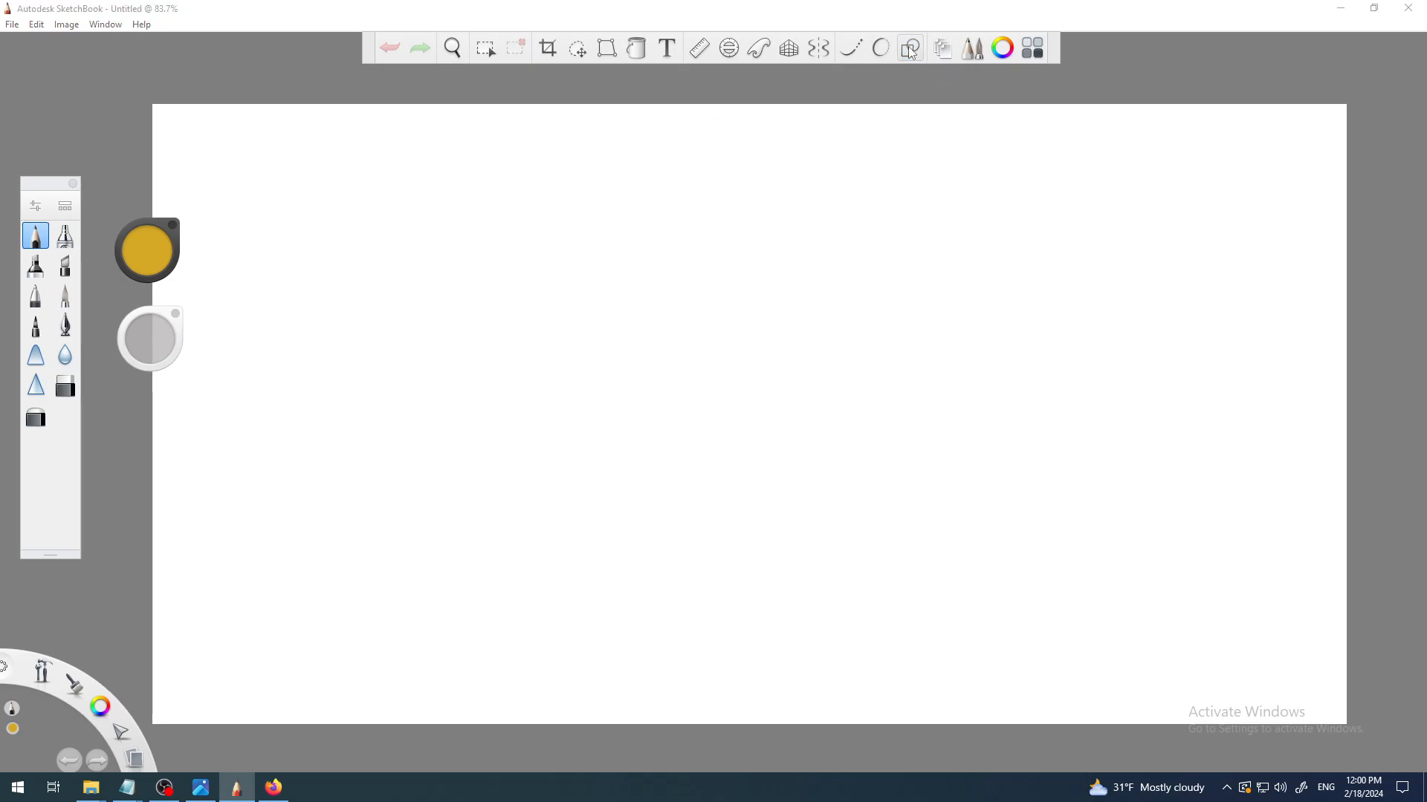
# - Draw three long freehand pencil strokes rising across the upper part of the canvas and inspect their edges up close
pyautogui.moveTo(296, 278)
pyautogui.mouseDown()
pyautogui.moveTo(450, 211)
pyautogui.moveTo(1008, 151)
pyautogui.mouseUp()
pyautogui.moveTo(449, 260); pyautogui.dragTo(1093, 161)
pyautogui.moveTo(498, 301); pyautogui.dragTo(1033, 191)
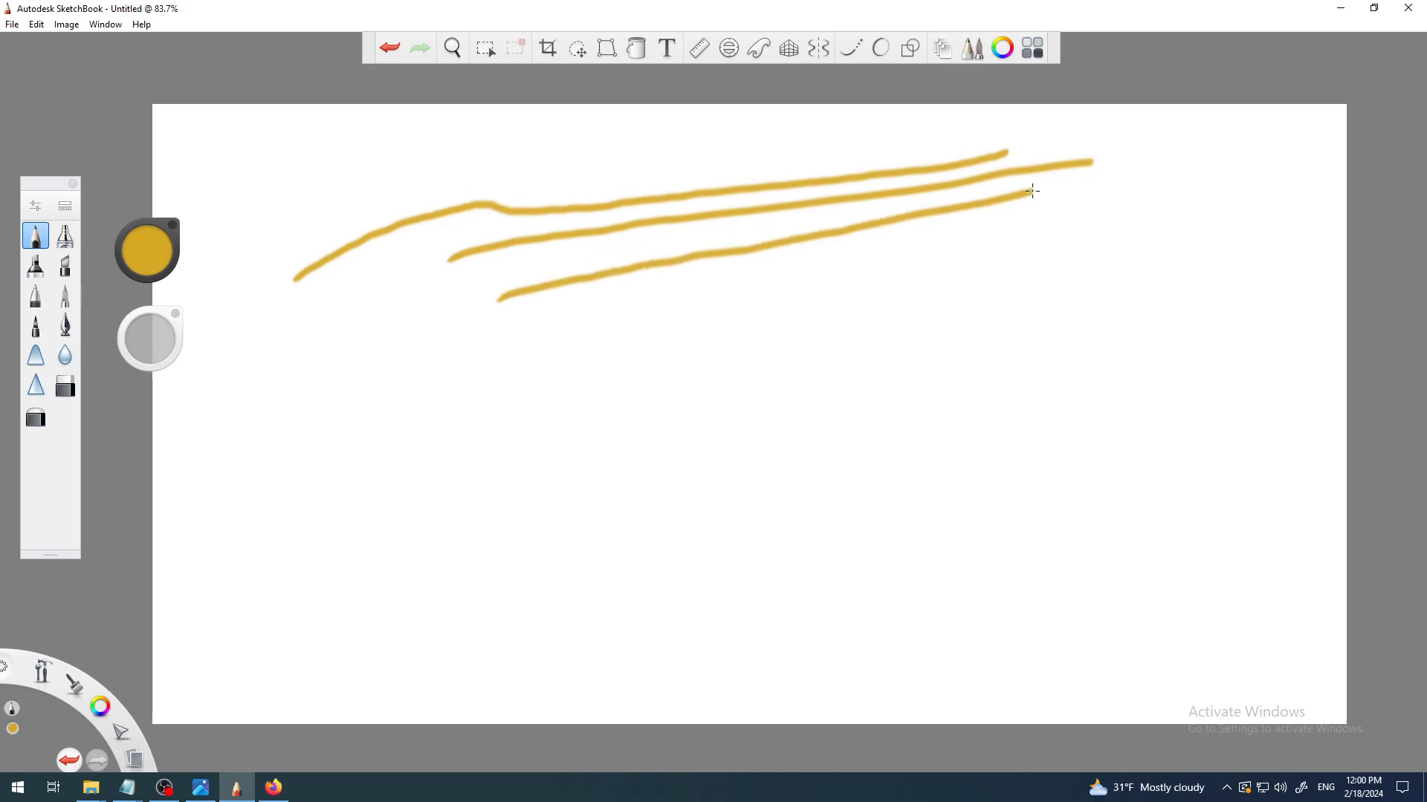
pyautogui.scroll(6, 787, 233)
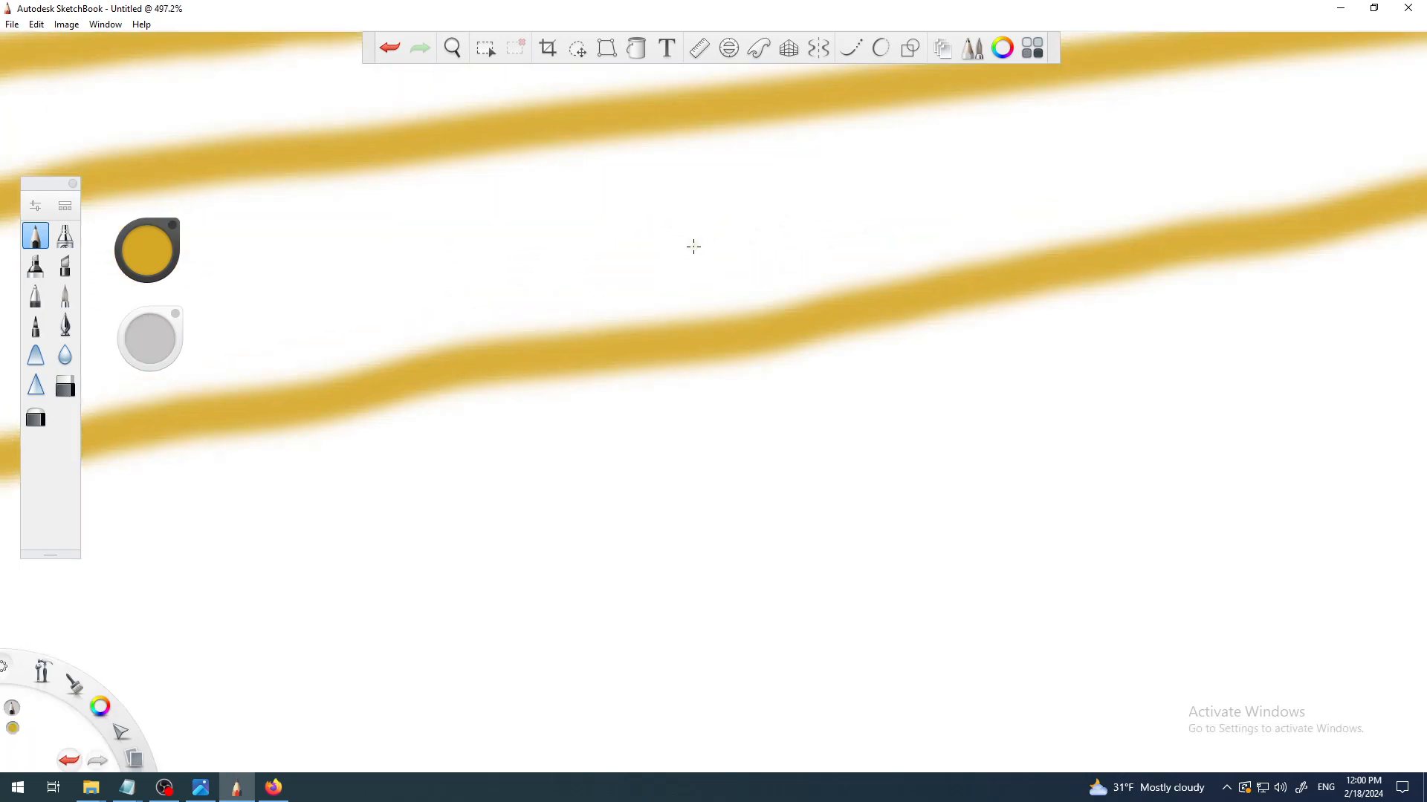
pyautogui.scroll(-2, 498, 267)
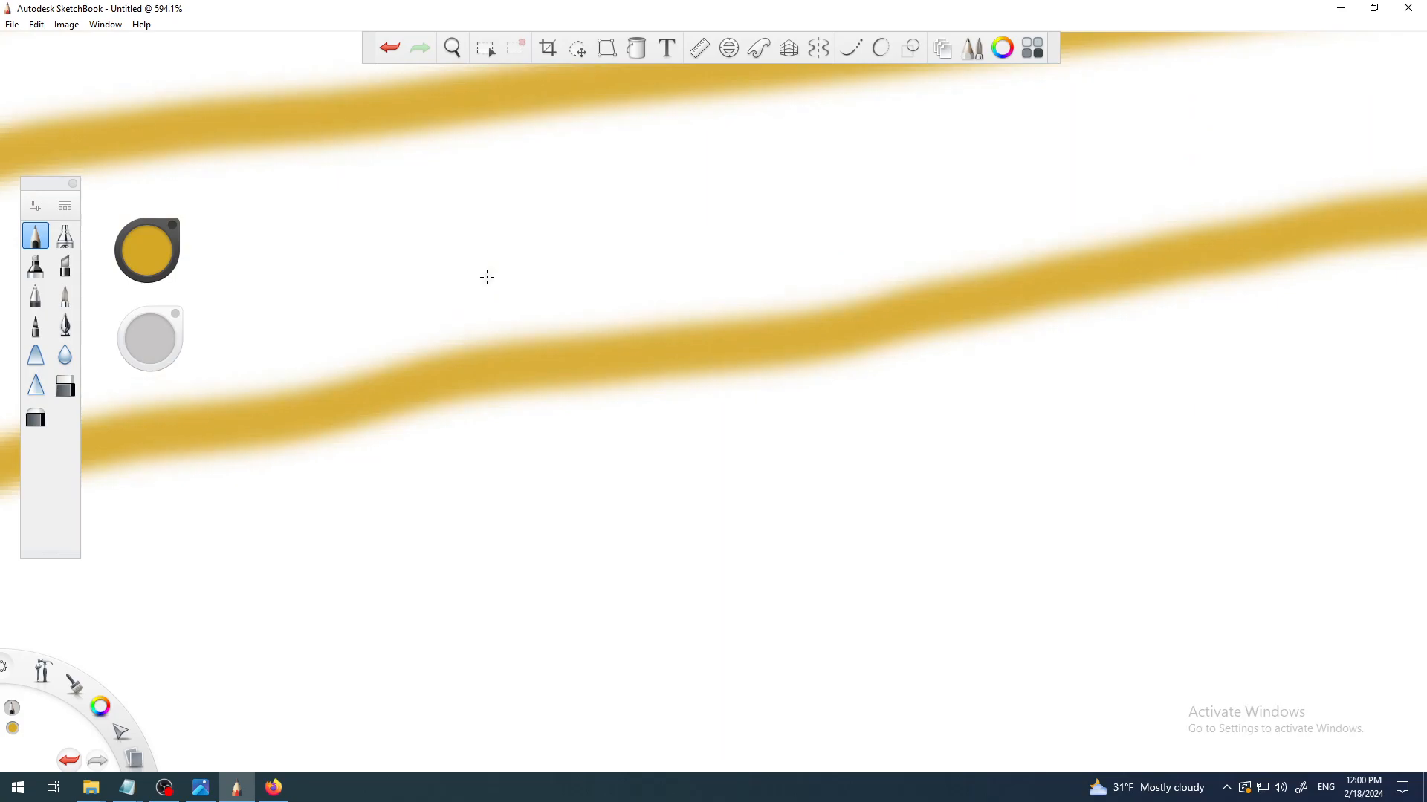
pyautogui.scroll(-5, 486, 278)
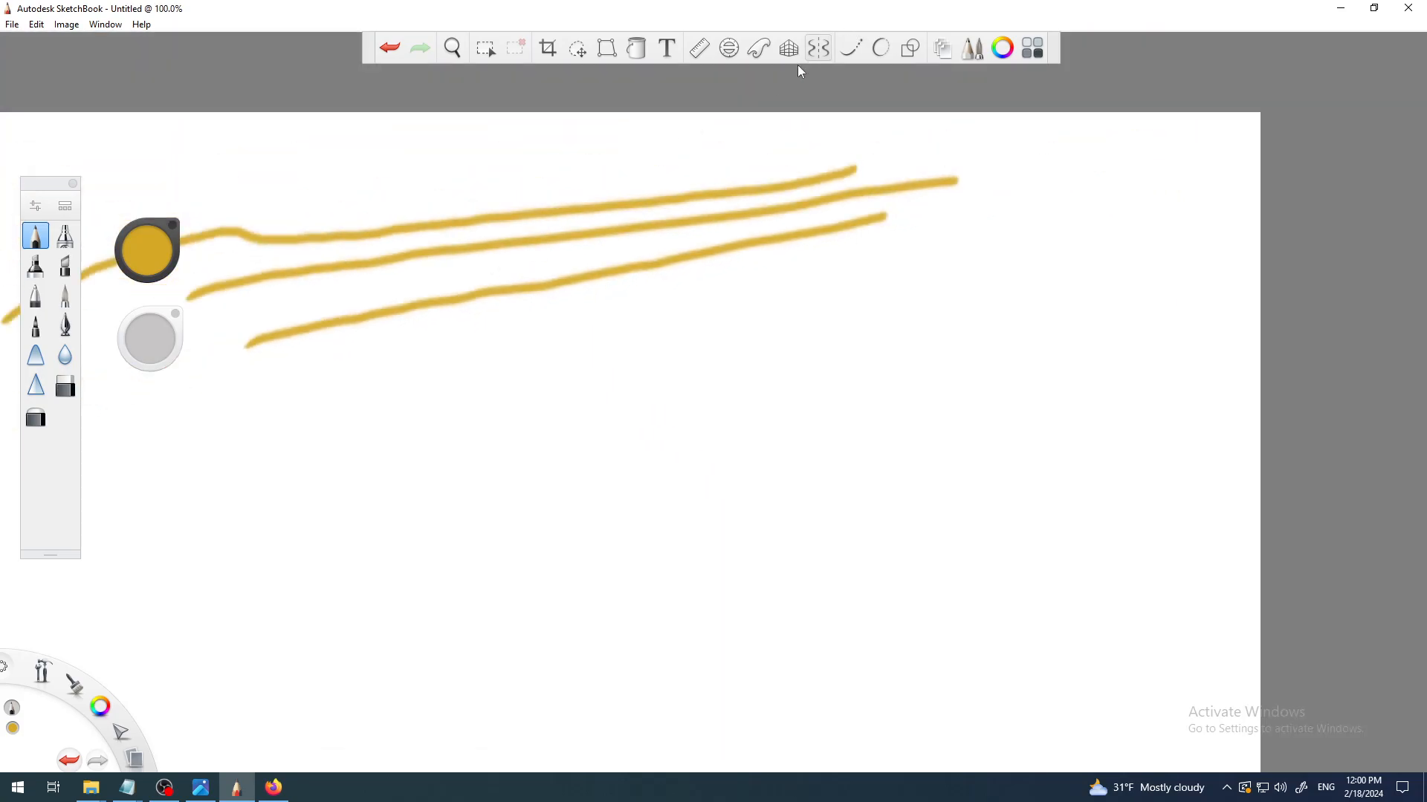
# - Draw one wavy and two slanted pencil strokes with Steady Stroke smoothing enabled, finishing with smoothing off
pyautogui.click(850, 48)
pyautogui.moveTo(442, 398)
pyautogui.mouseDown()
pyautogui.moveTo(560, 326)
pyautogui.moveTo(654, 319)
pyautogui.moveTo(759, 364)
pyautogui.moveTo(888, 364)
pyautogui.moveTo(1057, 261)
pyautogui.moveTo(1154, 248)
pyautogui.moveTo(1196, 261)
pyautogui.mouseUp()
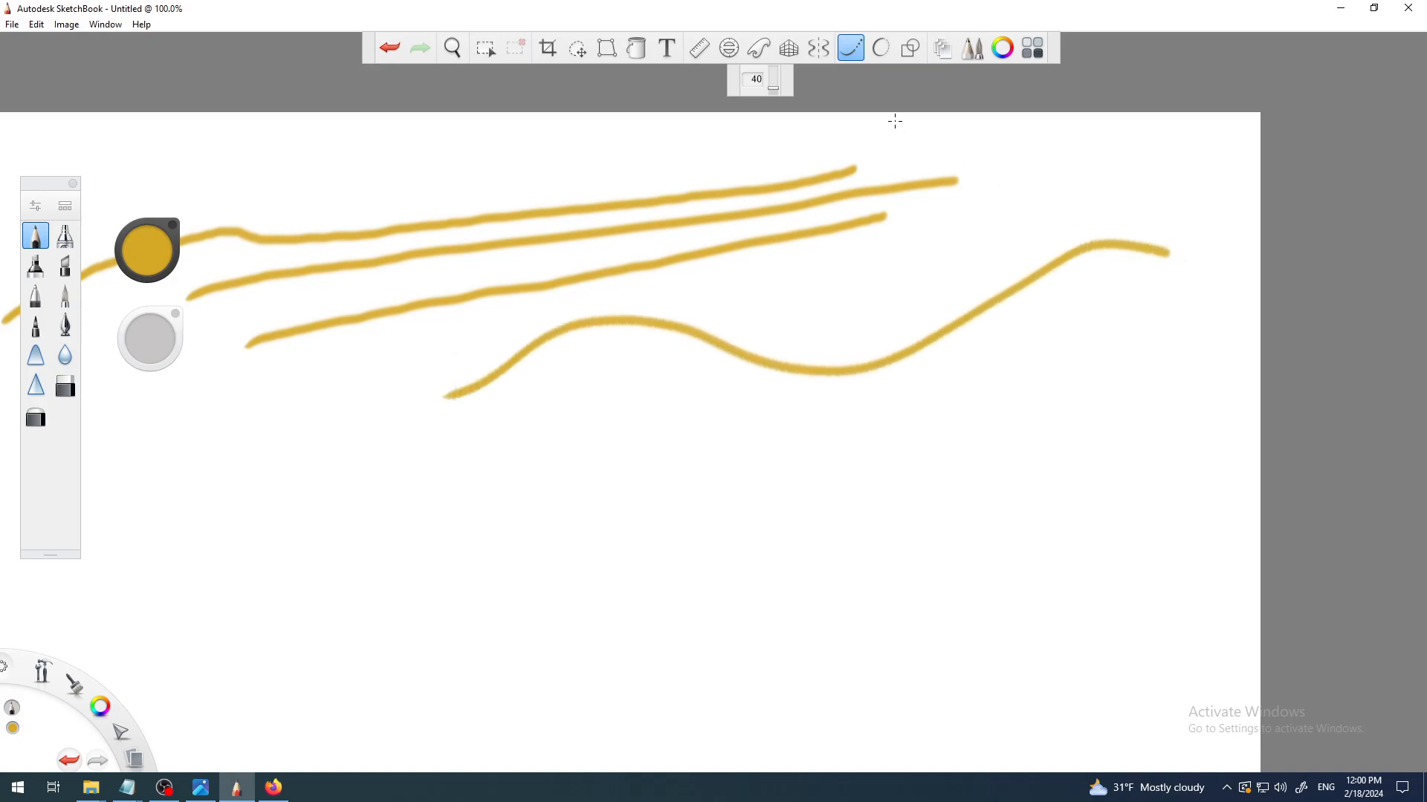
pyautogui.moveTo(738, 296); pyautogui.dragTo(1123, 180)
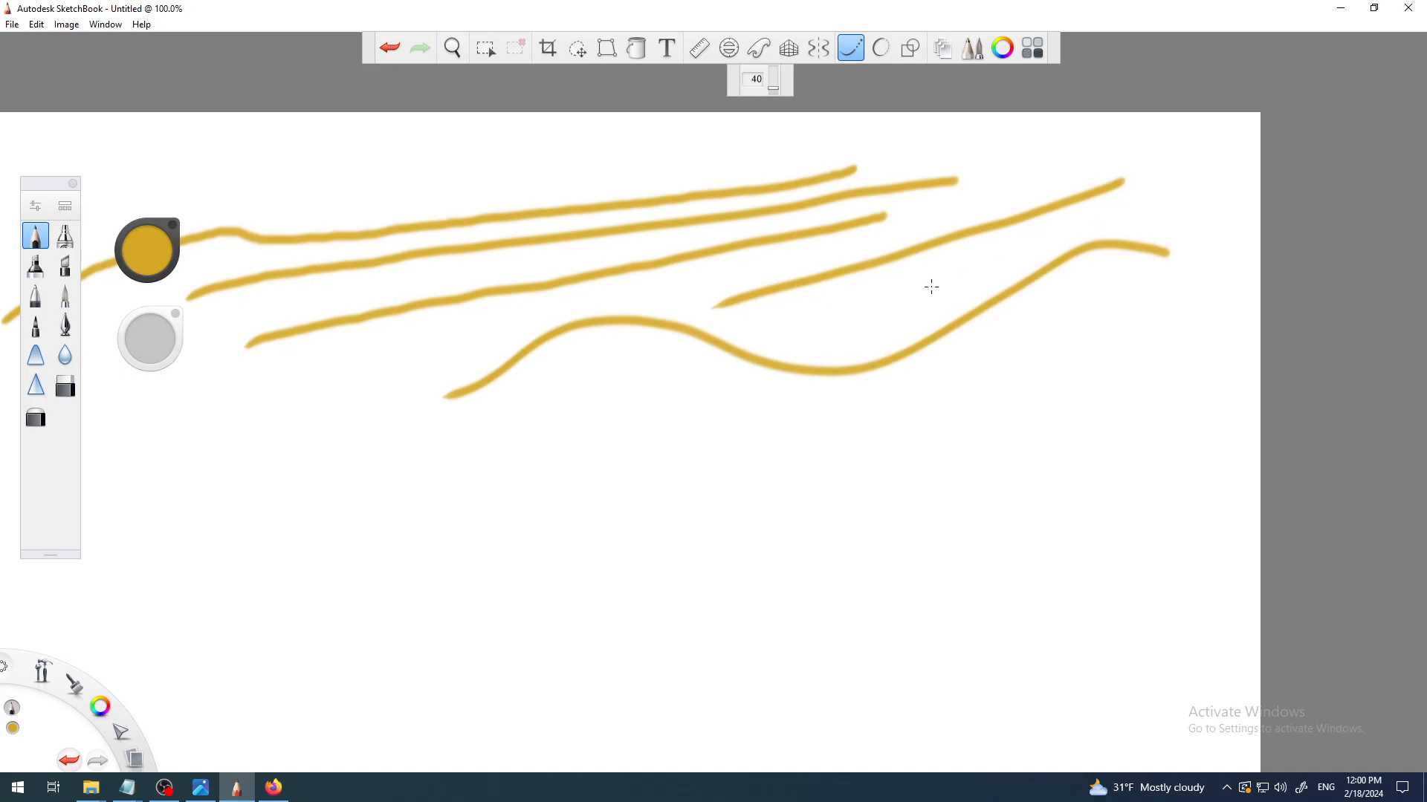
pyautogui.moveTo(783, 344); pyautogui.dragTo(1077, 238)
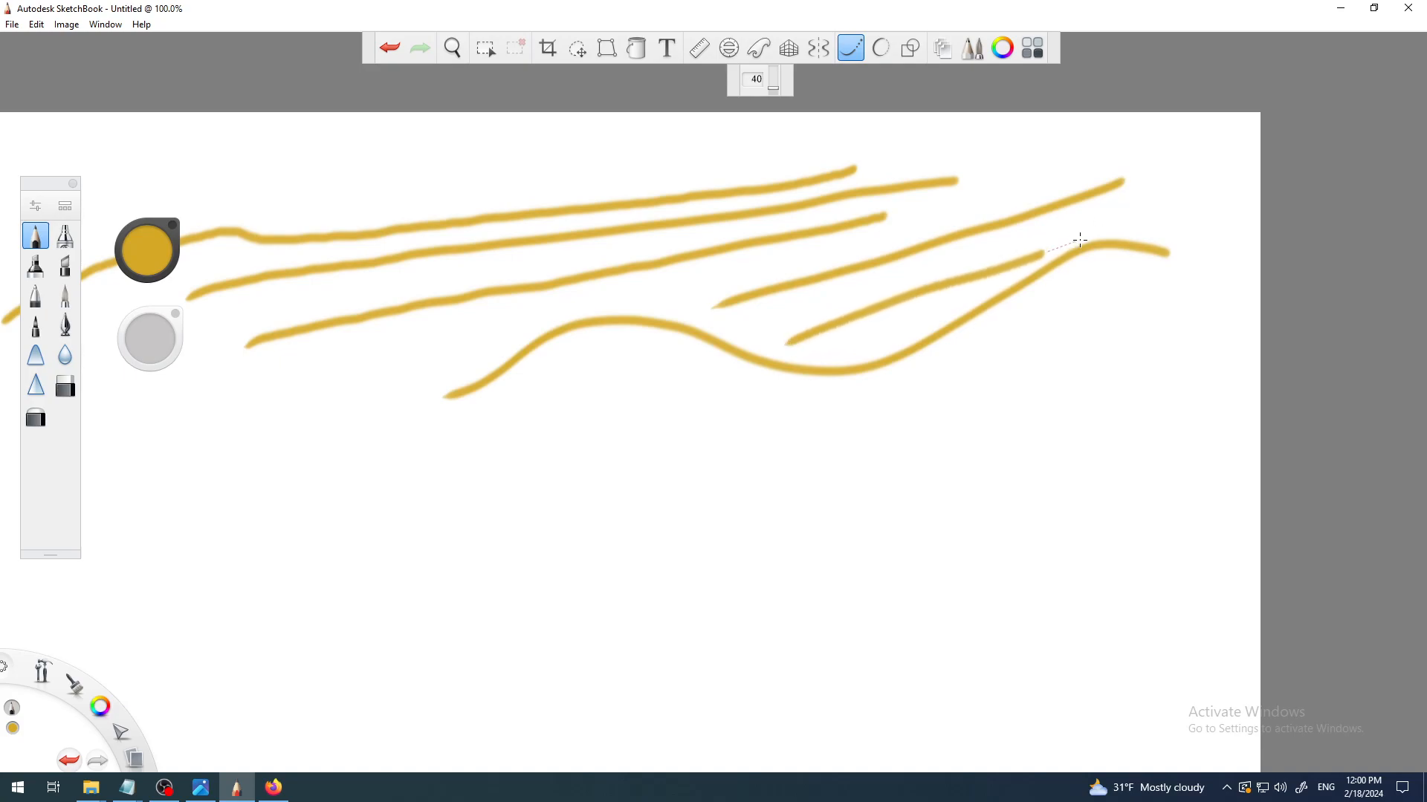
pyautogui.click(851, 53)
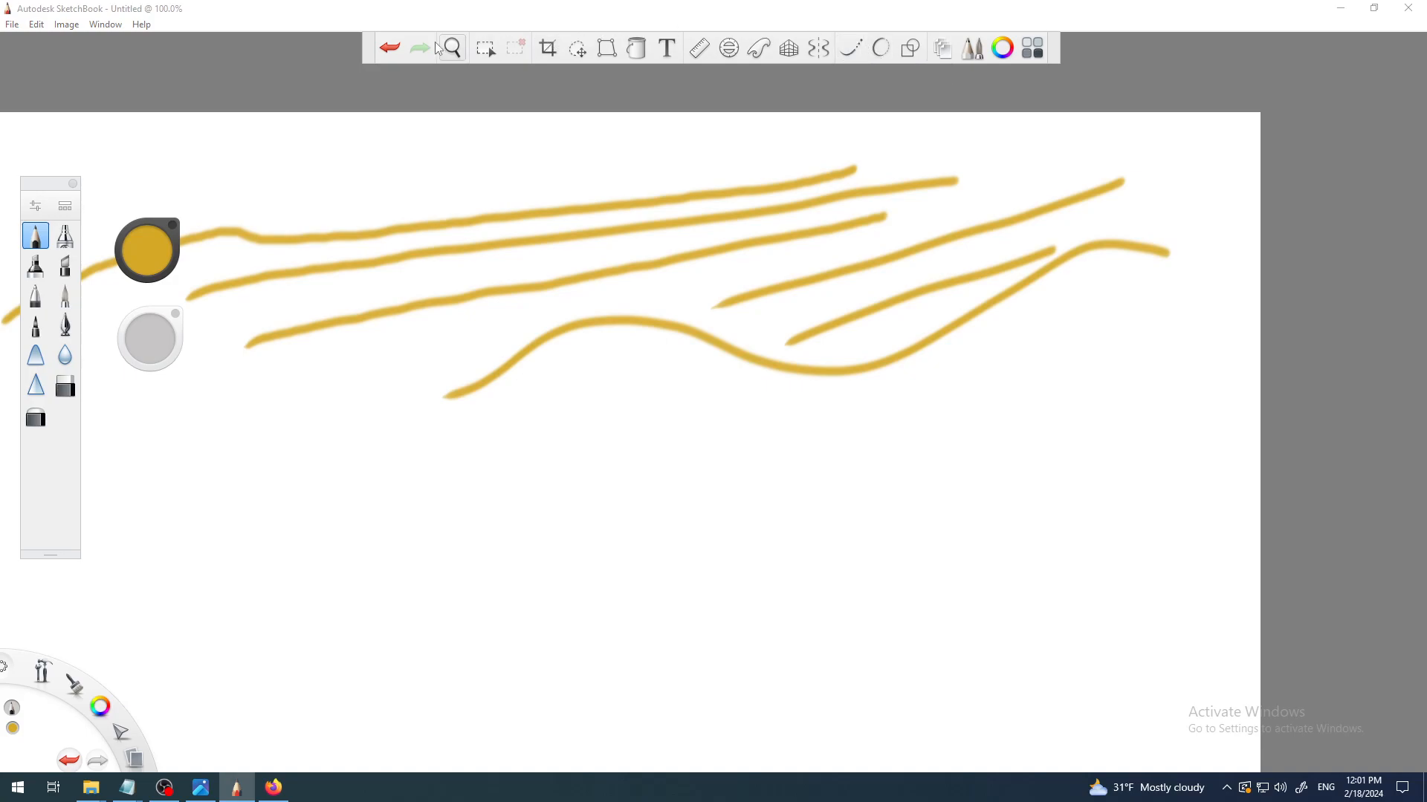
# - Undo all six pencil strokes to clear the canvas
pyautogui.click(393, 49)
pyautogui.click(391, 48)
pyautogui.click(391, 48)
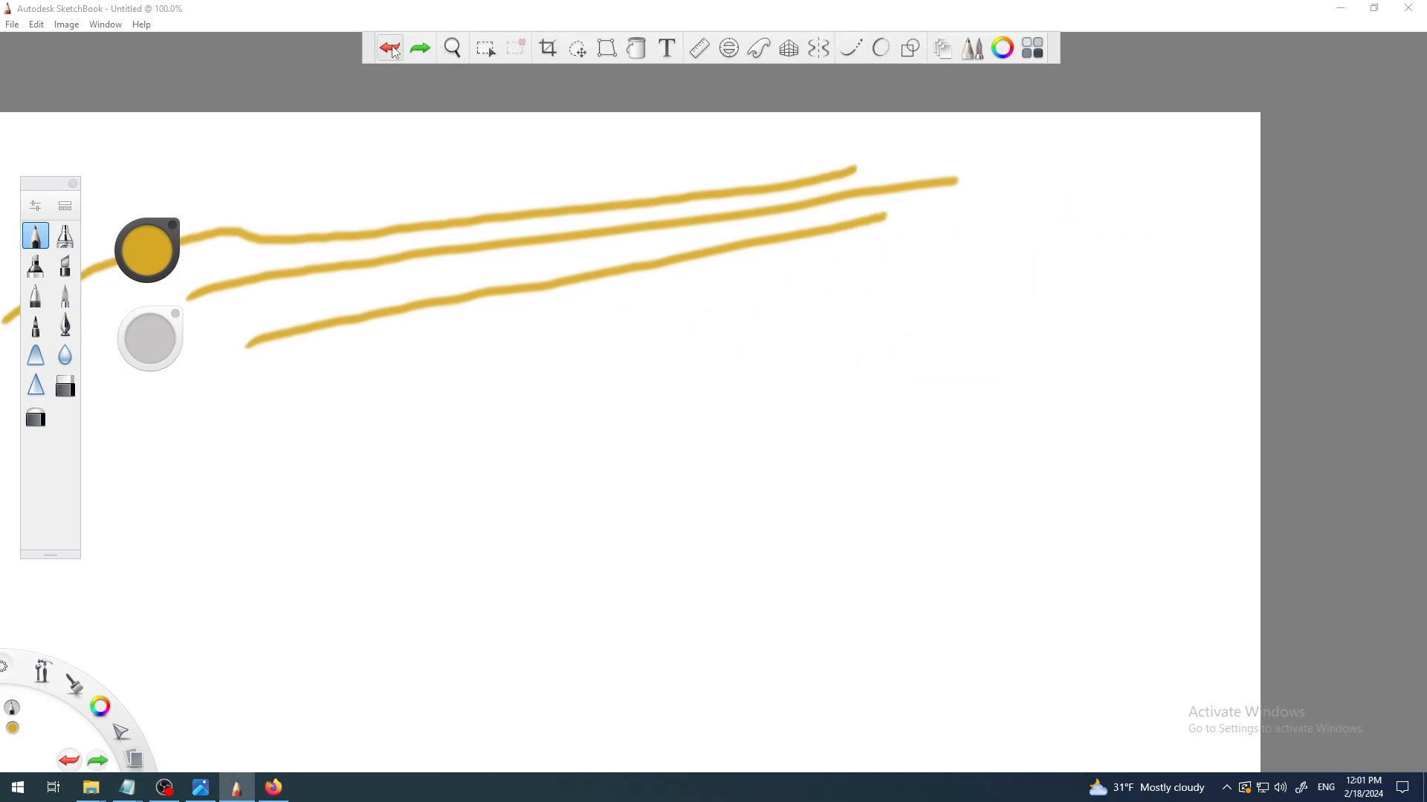
pyautogui.click(391, 48)
pyautogui.click(390, 48)
pyautogui.click(391, 48)
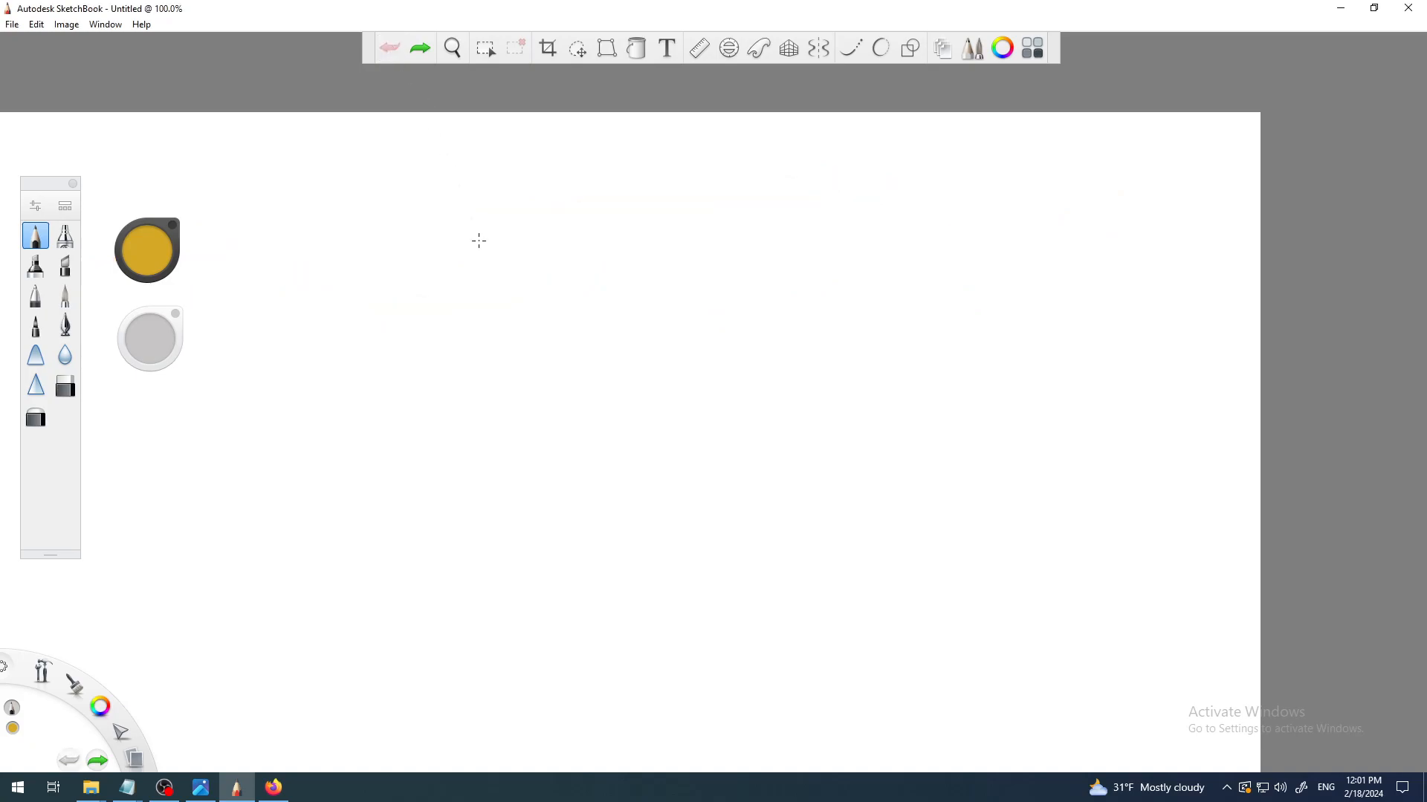
# - Preview the Ruler, Ellipse and French Curve guides on the empty canvas and leave them turned off
pyautogui.press('space')
pyautogui.moveTo(502, 411); pyautogui.dragTo(715, 415)
pyautogui.scroll(-2, 798, 360)
pyautogui.scroll(-1, 798, 359)
pyautogui.press('space')
pyautogui.click(697, 49)
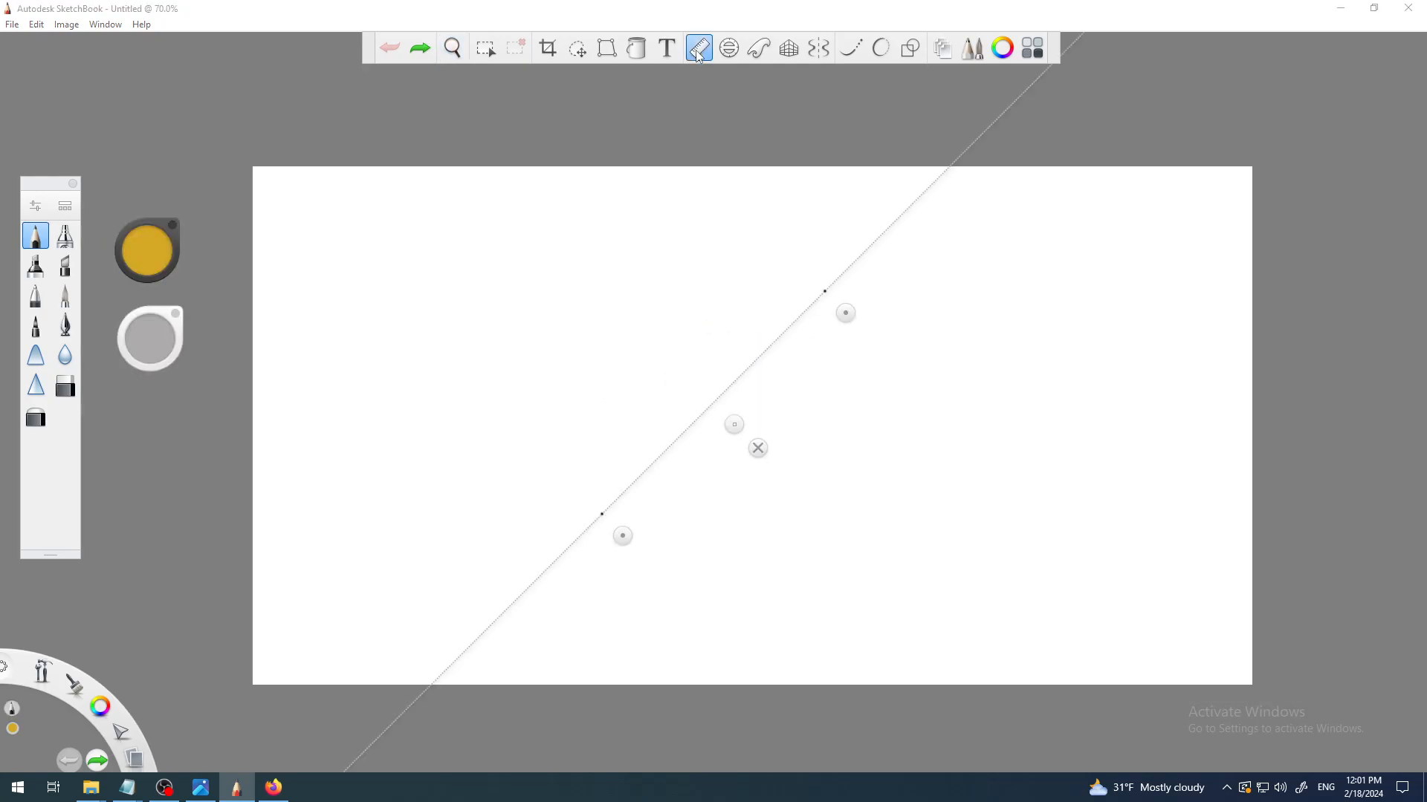
pyautogui.click(728, 49)
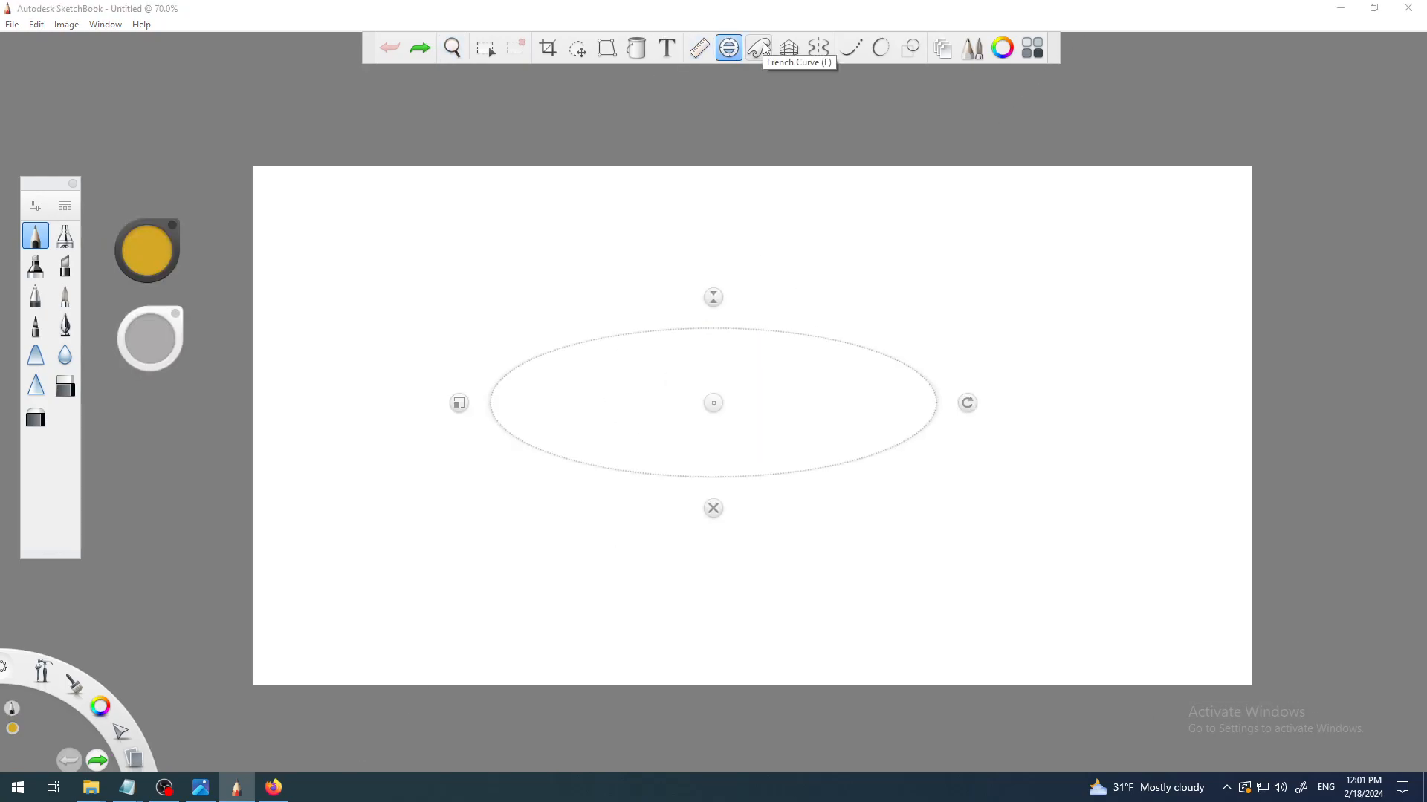
pyautogui.click(758, 49)
pyautogui.click(730, 49)
pyautogui.click(697, 49)
pyautogui.click(698, 49)
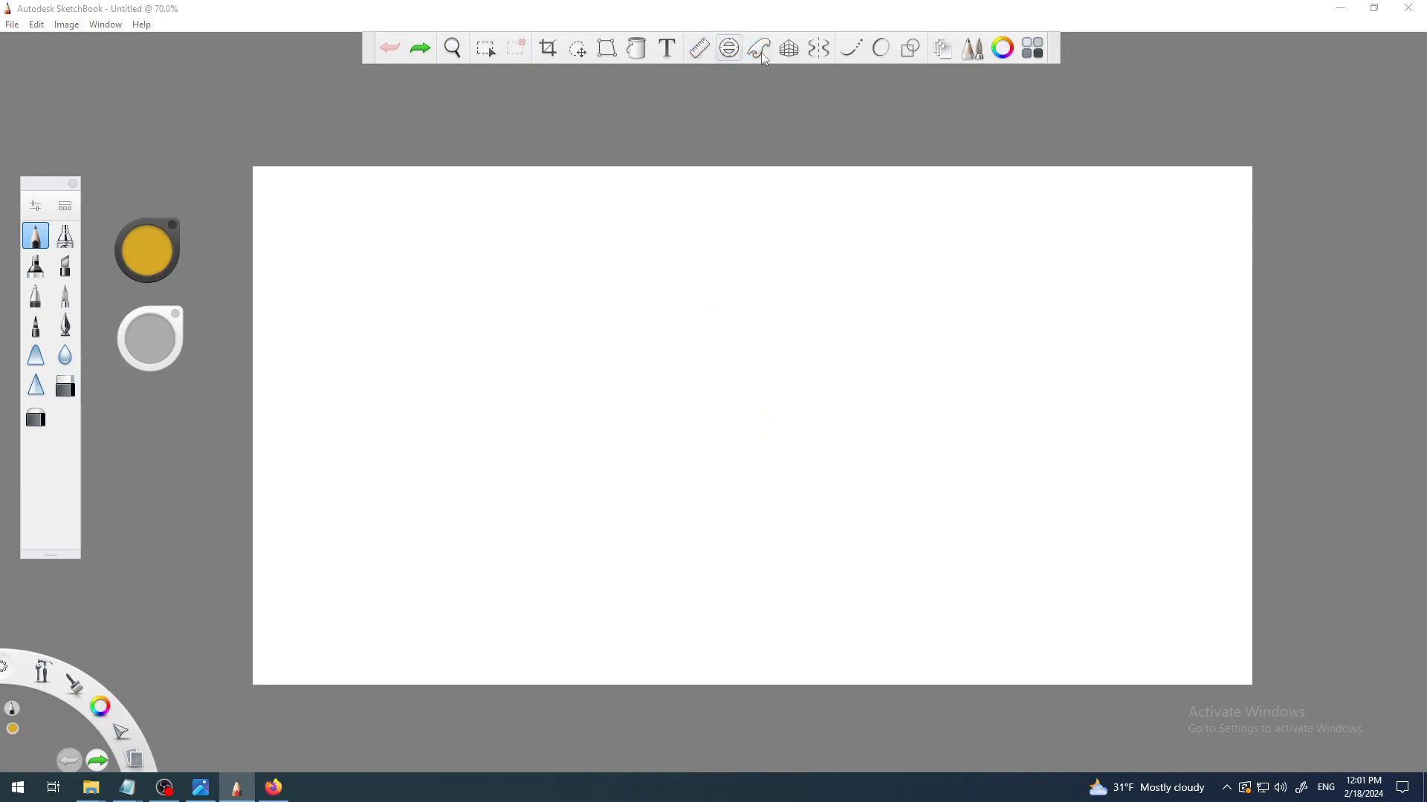
# - Draw a straight horizon line across the full width of the canvas, about a third of the way down
pyautogui.click(910, 51)
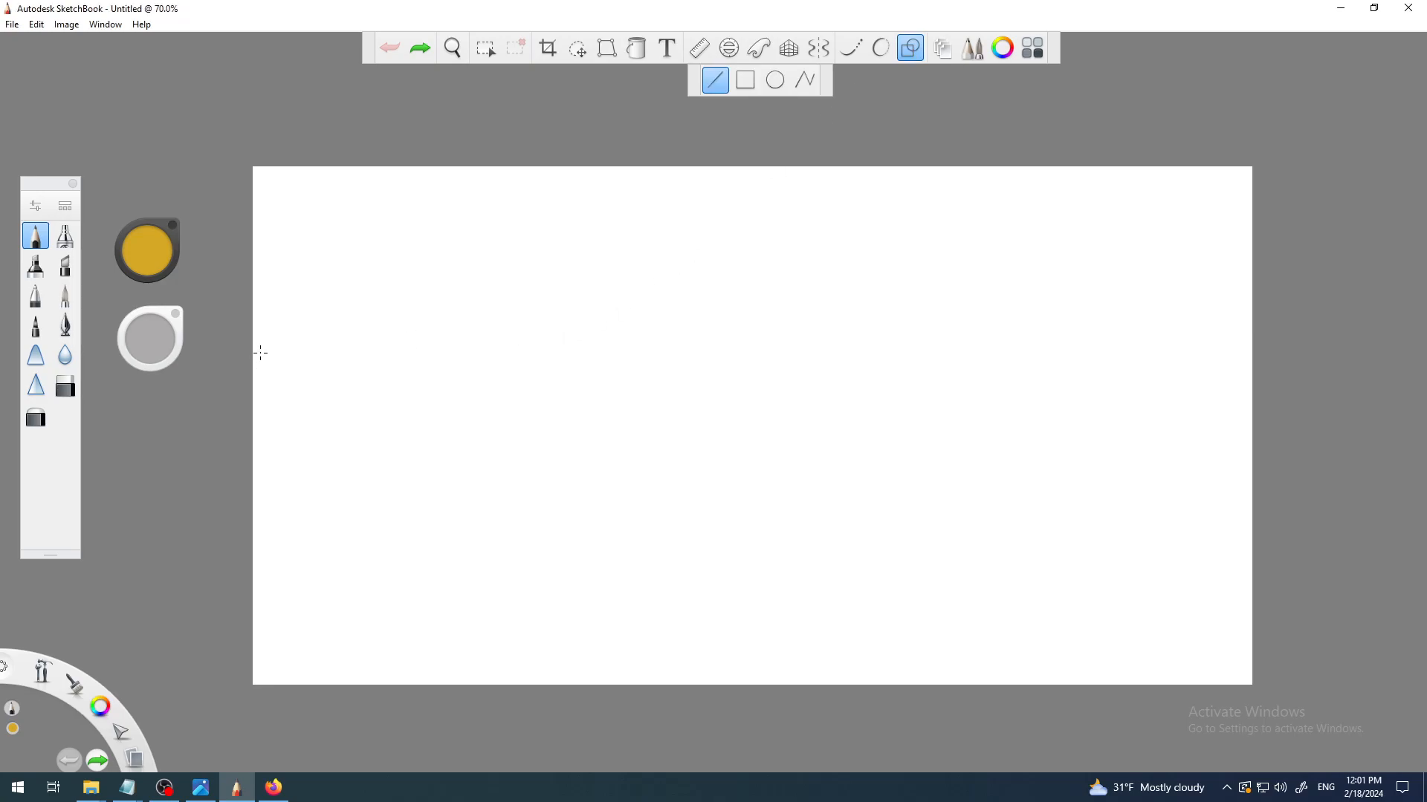
pyautogui.moveTo(247, 341); pyautogui.dragTo(886, 313)
pyautogui.moveTo(1153, 324); pyautogui.dragTo(1260, 342)
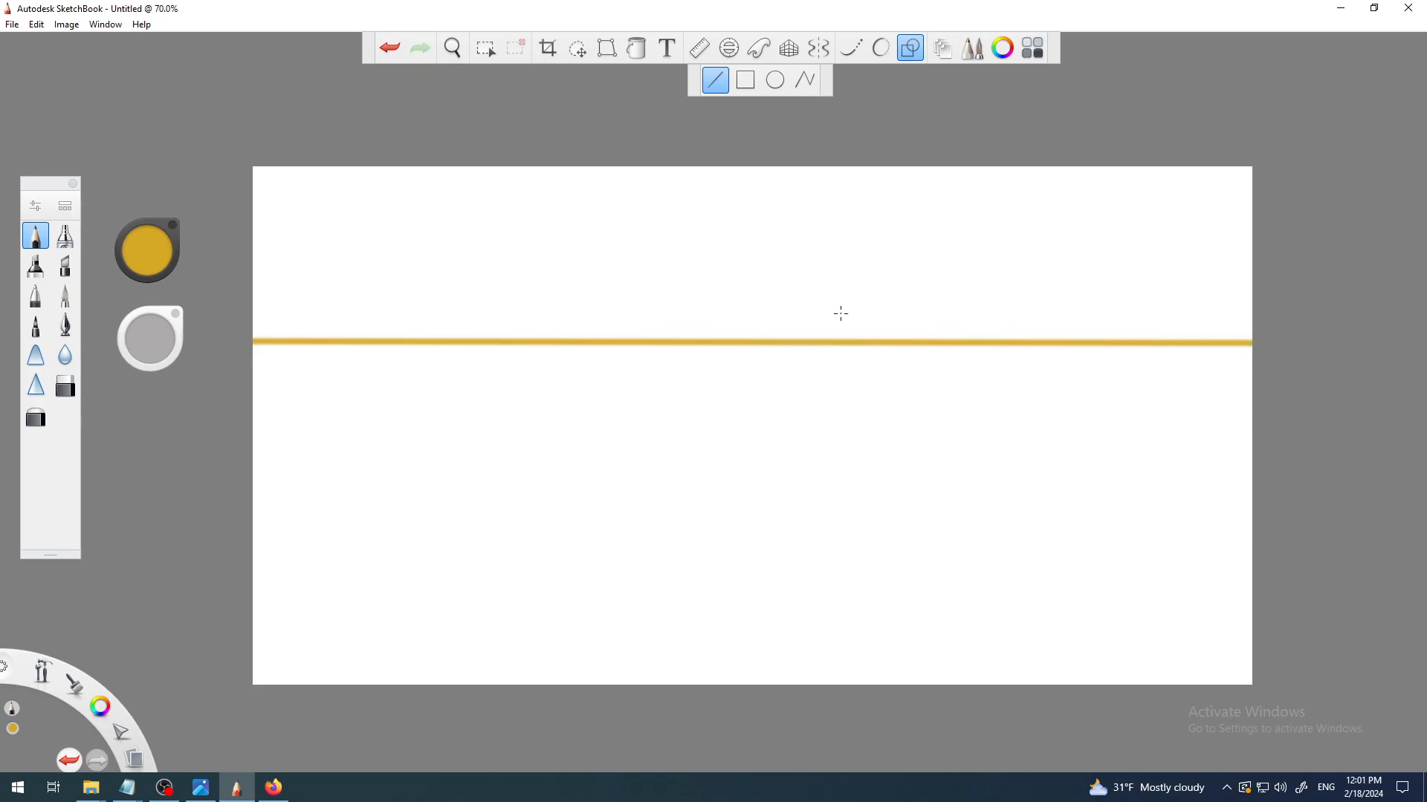
# - Draw two straight road edges from the canvas's lower edge converging towards the horizon line, right of centre
pyautogui.scroll(3, 678, 372)
pyautogui.scroll(8, 694, 265)
pyautogui.scroll(-12, 689, 266)
pyautogui.scroll(2, 690, 269)
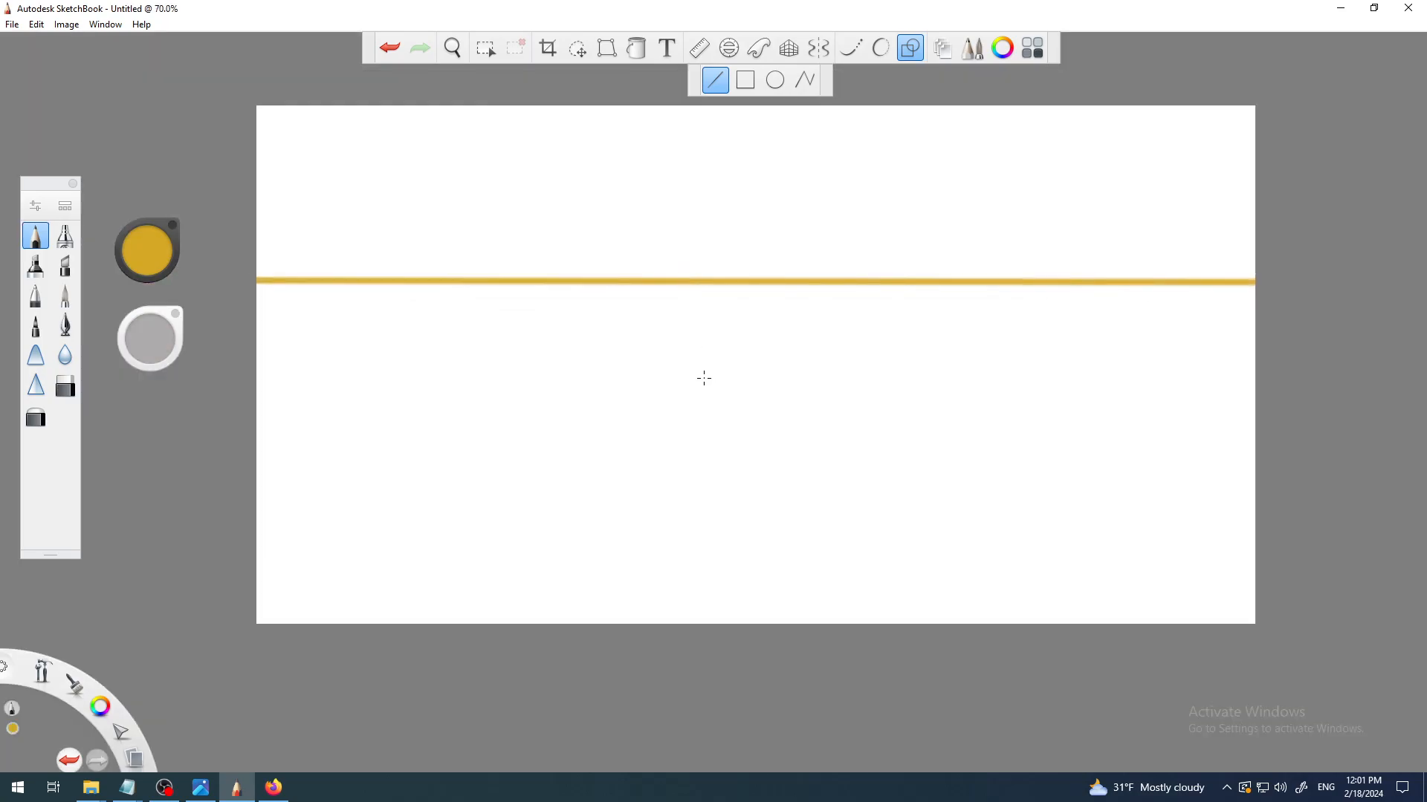
pyautogui.moveTo(759, 350); pyautogui.dragTo(800, 282)
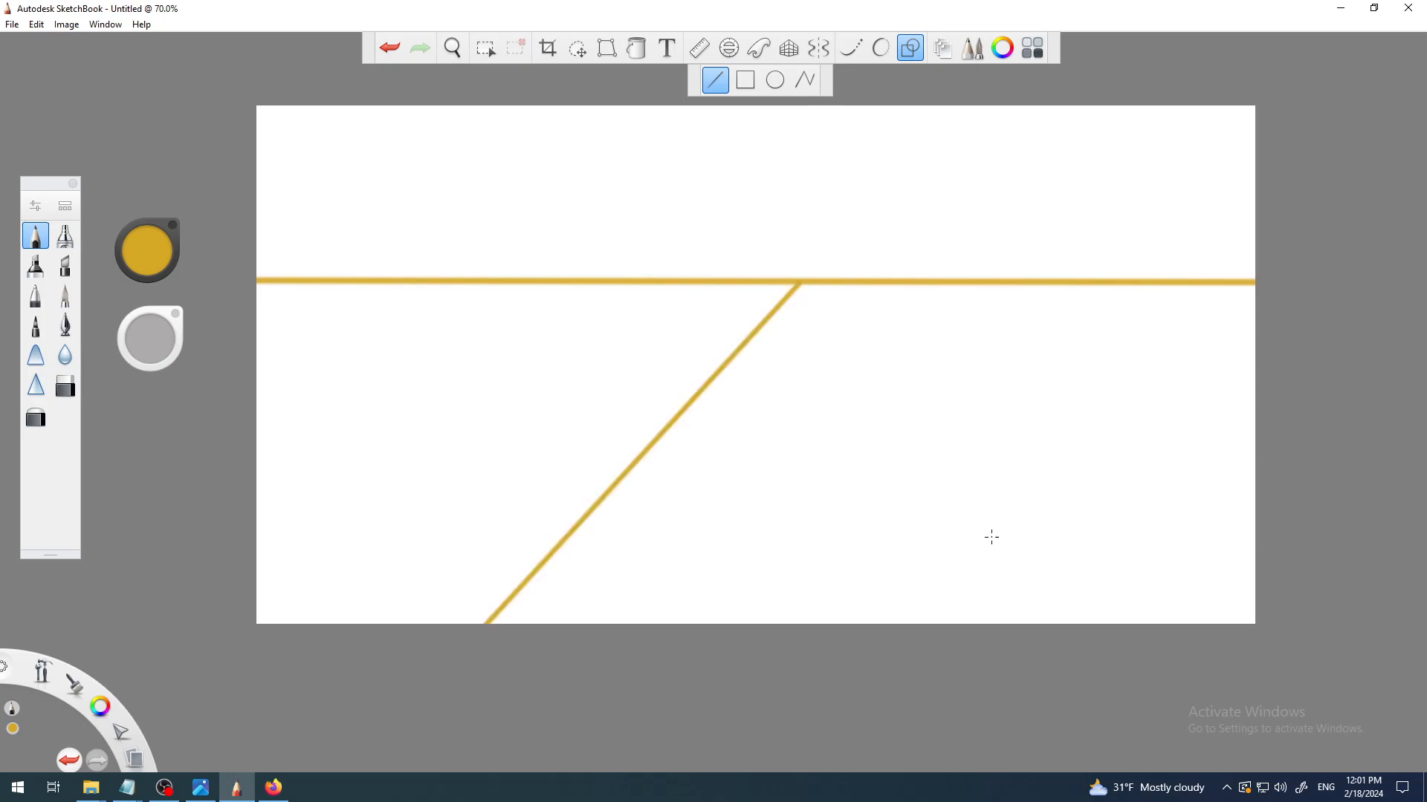
pyautogui.moveTo(942, 637); pyautogui.dragTo(863, 283)
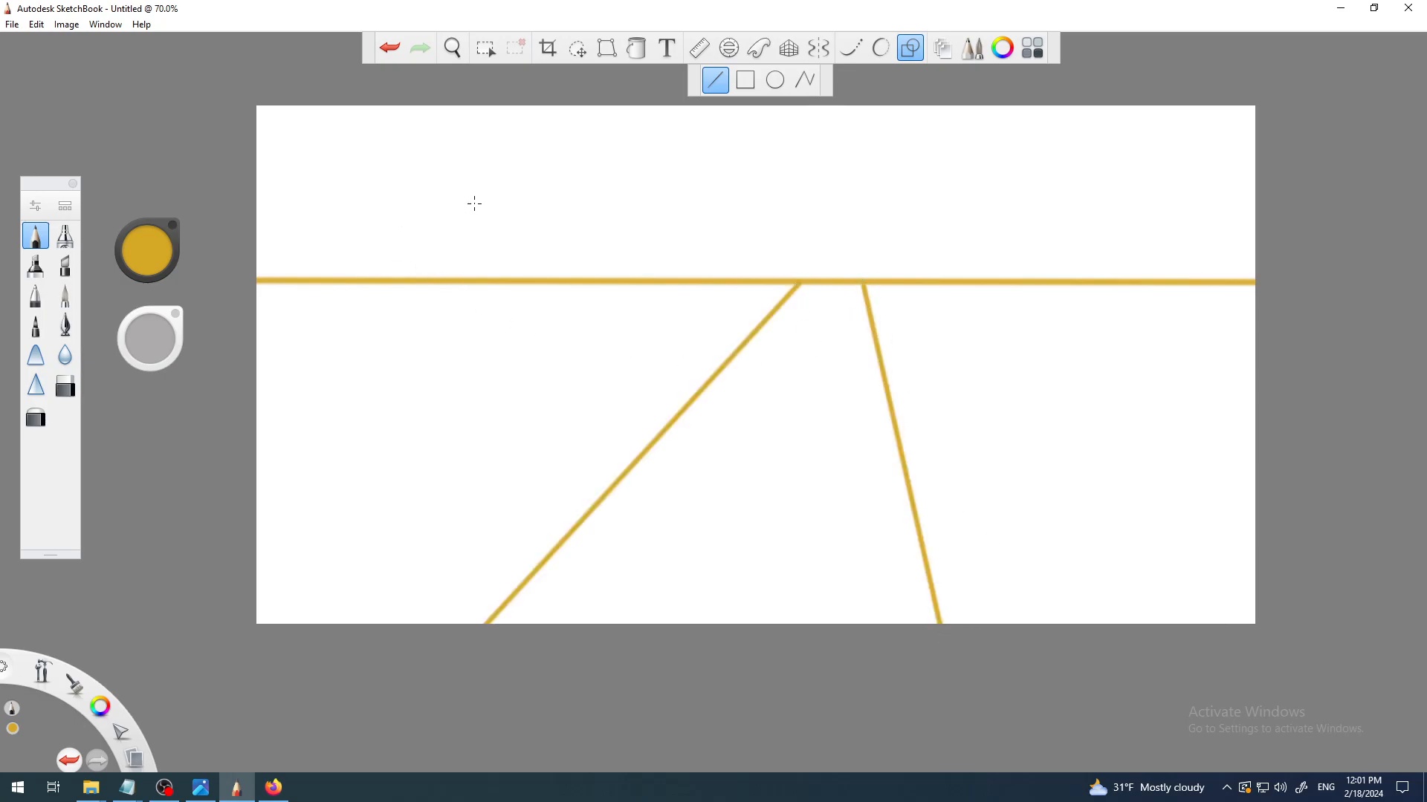
# - Draw a tall upright rectangle from four straight lines across the horizon on the canvas's left side
pyautogui.moveTo(345, 231); pyautogui.dragTo(359, 554)
pyautogui.moveTo(388, 537); pyautogui.dragTo(391, 541)
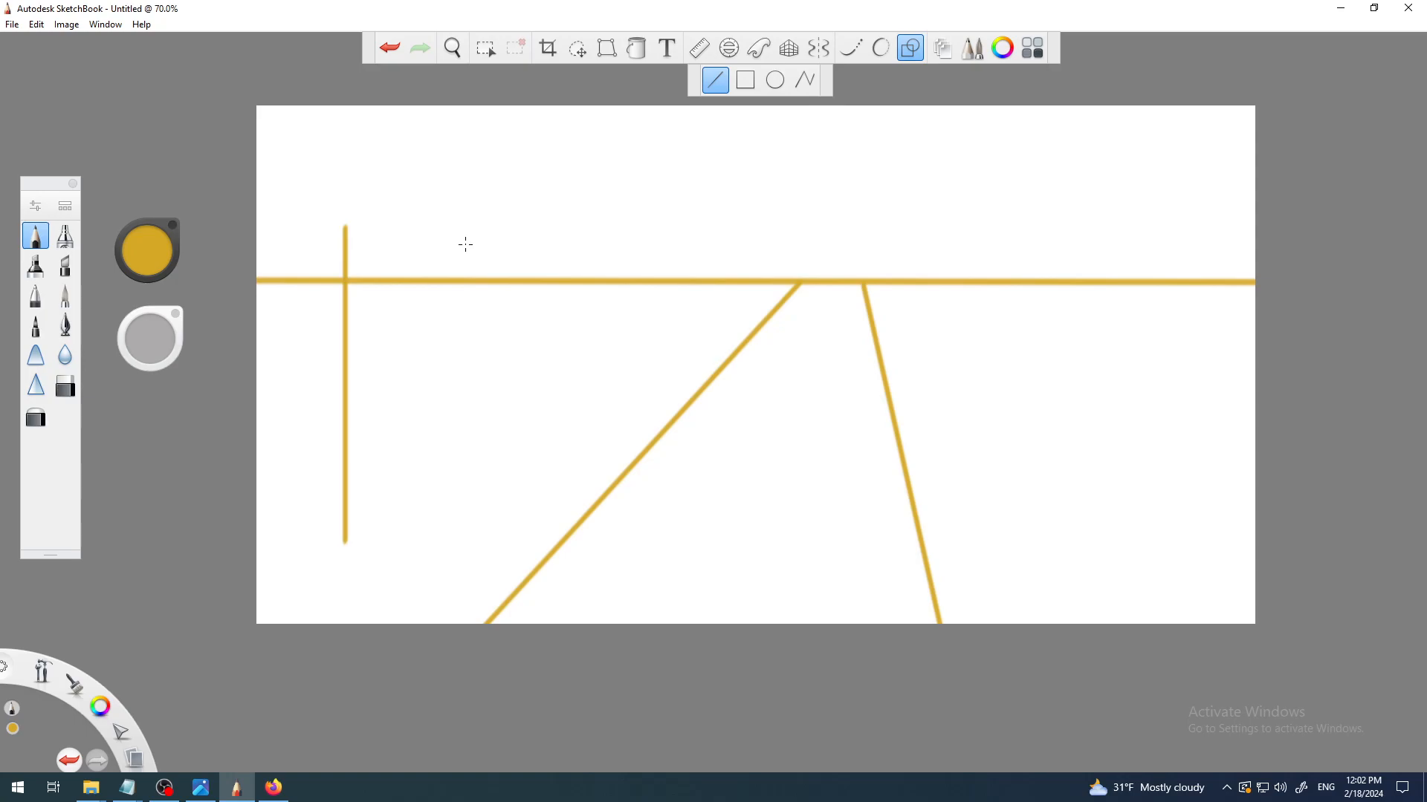
pyautogui.moveTo(343, 227)
pyautogui.mouseDown()
pyautogui.moveTo(500, 226)
pyautogui.moveTo(515, 317)
pyautogui.mouseUp()
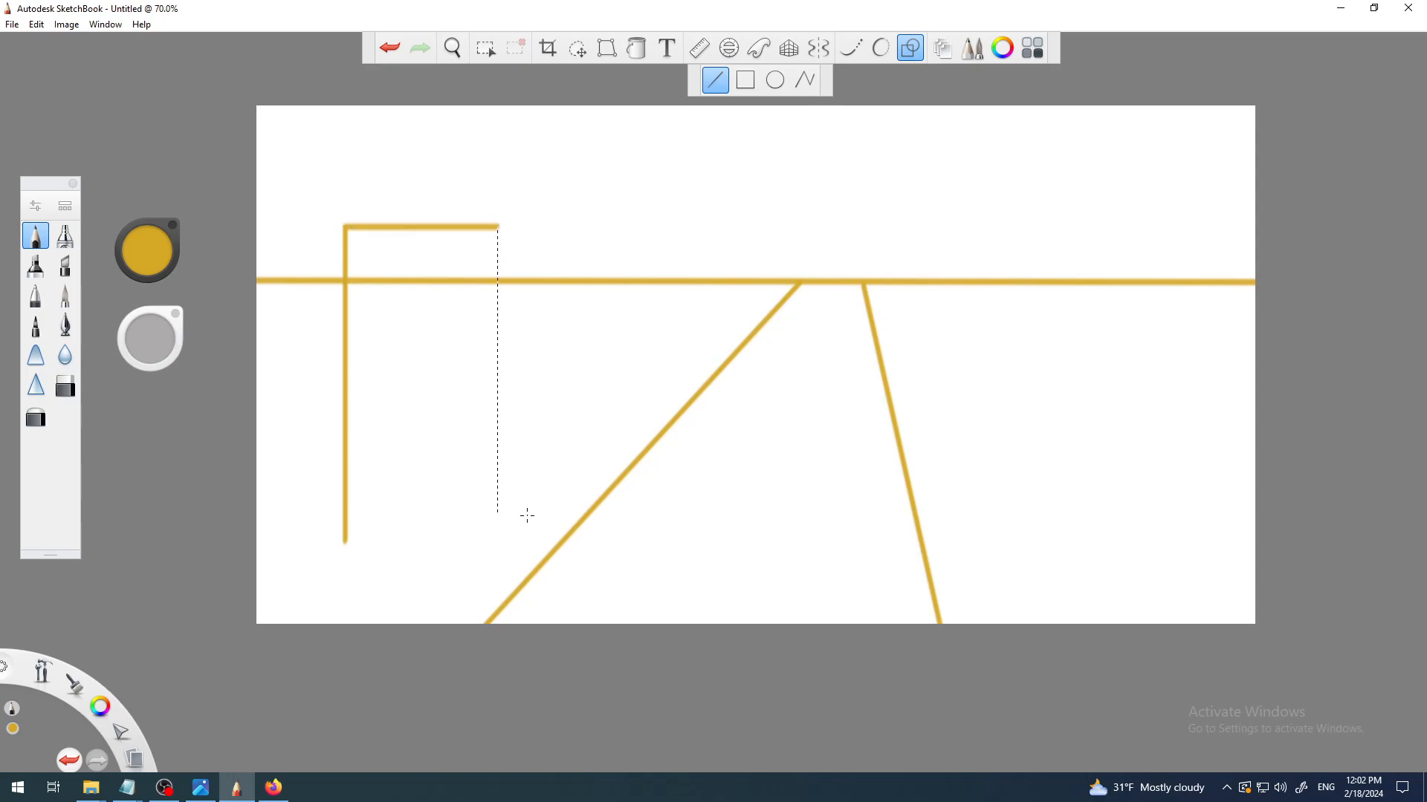
pyautogui.moveTo(525, 540); pyautogui.dragTo(524, 554)
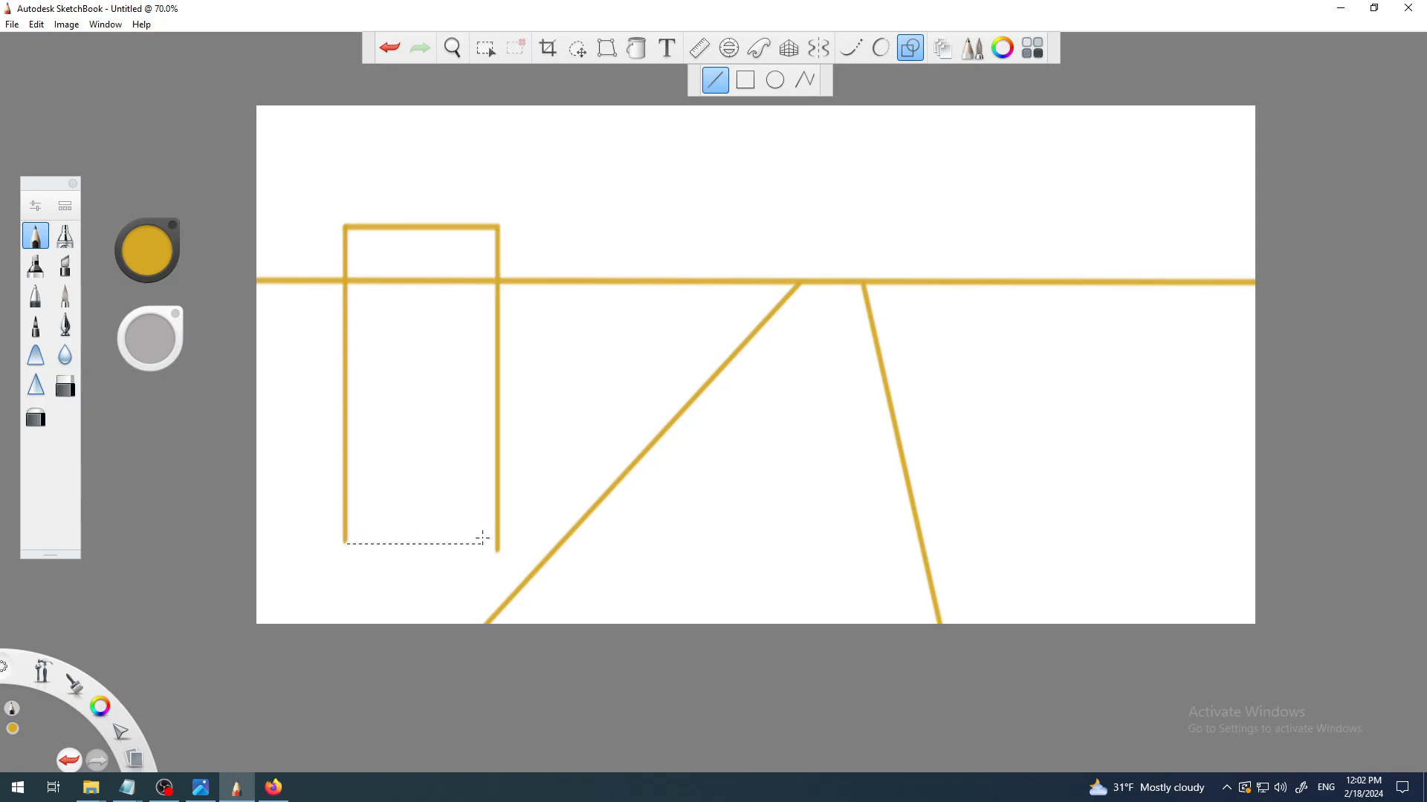
pyautogui.moveTo(498, 539); pyautogui.dragTo(498, 543)
# - Add the receding top and right side faces to the left rectangle with straight lines, forming a 3D box
pyautogui.moveTo(343, 222)
pyautogui.mouseDown()
pyautogui.moveTo(484, 178)
pyautogui.moveTo(451, 180)
pyautogui.moveTo(580, 187)
pyautogui.mouseUp()
pyautogui.moveTo(549, 197); pyautogui.dragTo(578, 469)
pyautogui.moveTo(497, 546); pyautogui.dragTo(584, 471)
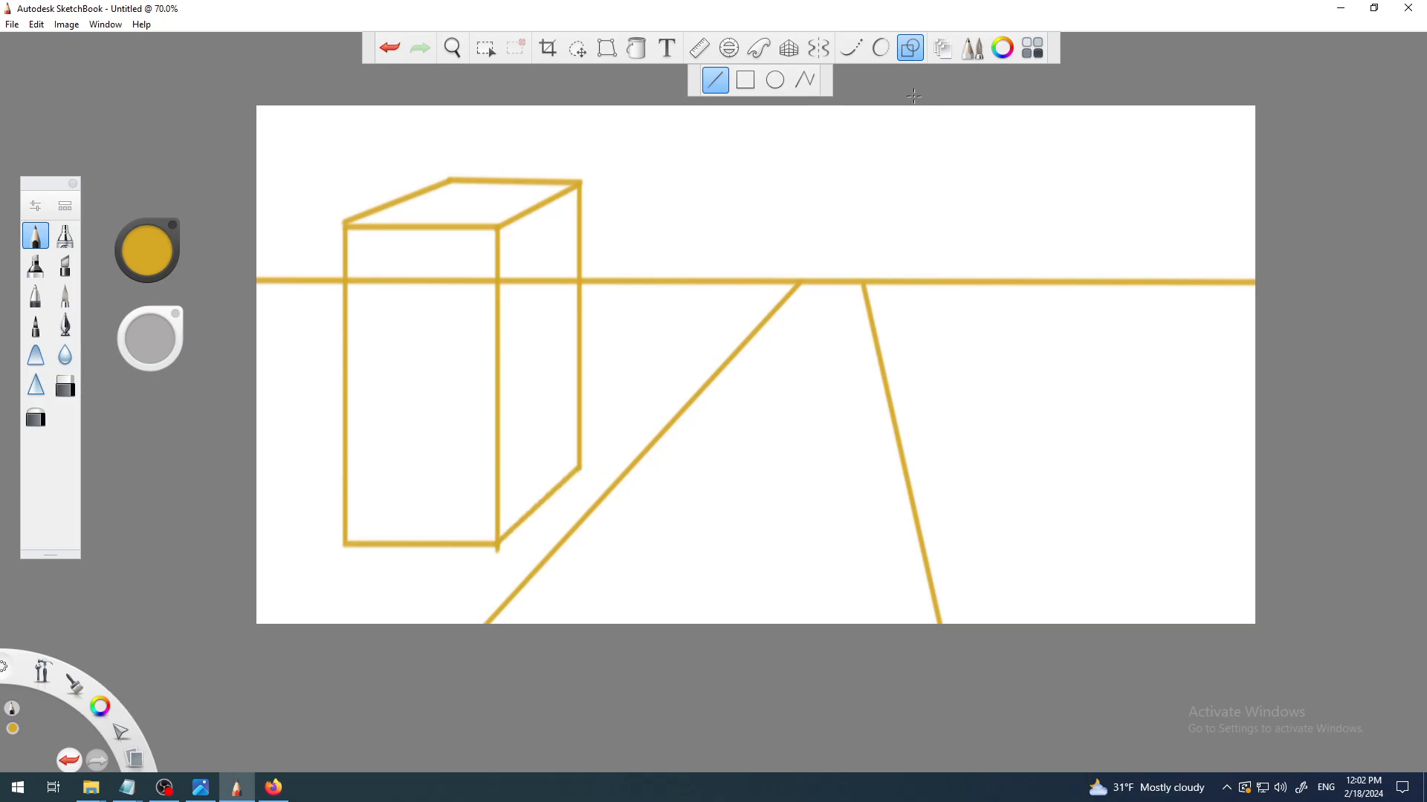
# - Draw two overlapping upright rectangles, offset diagonally, on the canvas's right side with the Rectangle tool, undoing the first trial rectangle
pyautogui.click(746, 80)
pyautogui.moveTo(931, 153); pyautogui.dragTo(1121, 536)
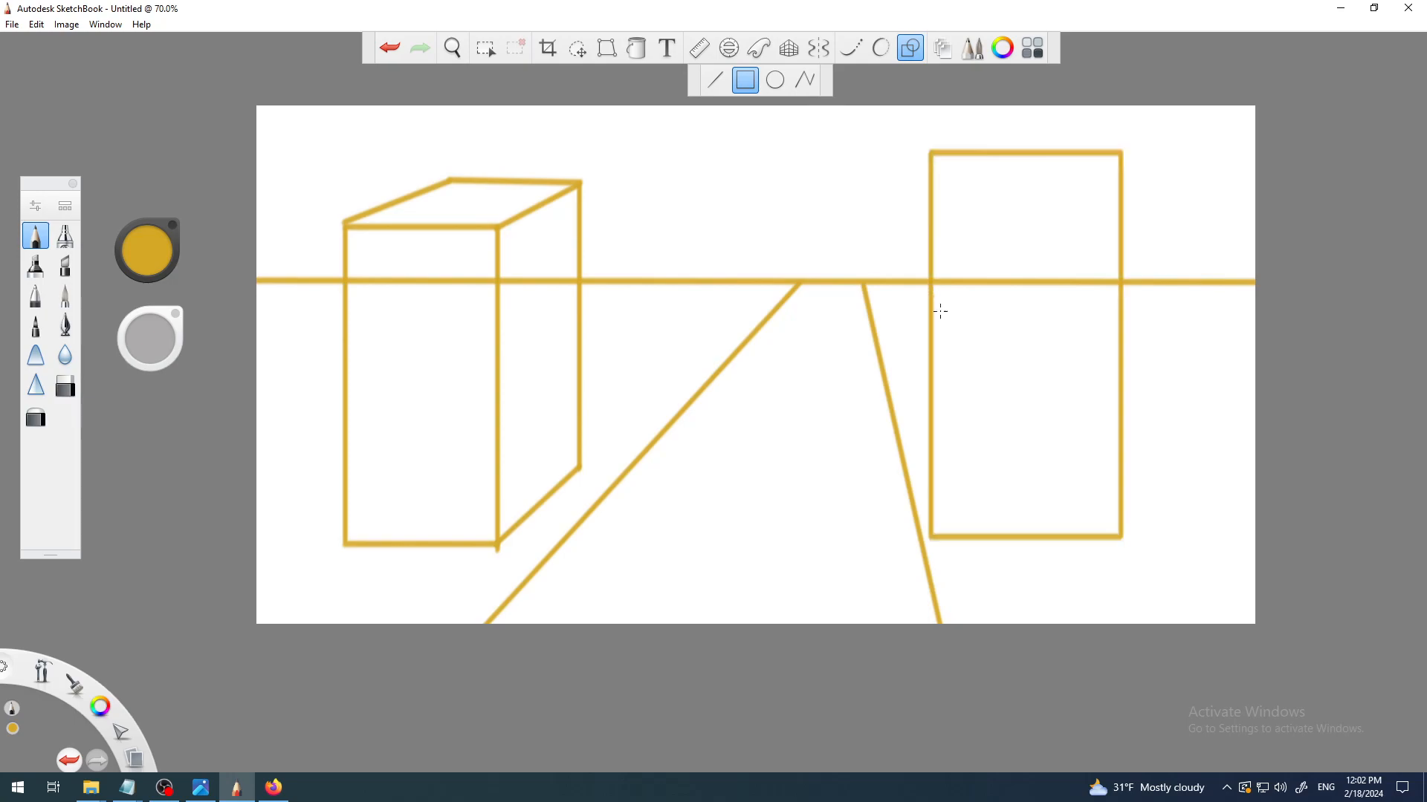
pyautogui.click(390, 47)
pyautogui.moveTo(1043, 192); pyautogui.dragTo(1205, 561)
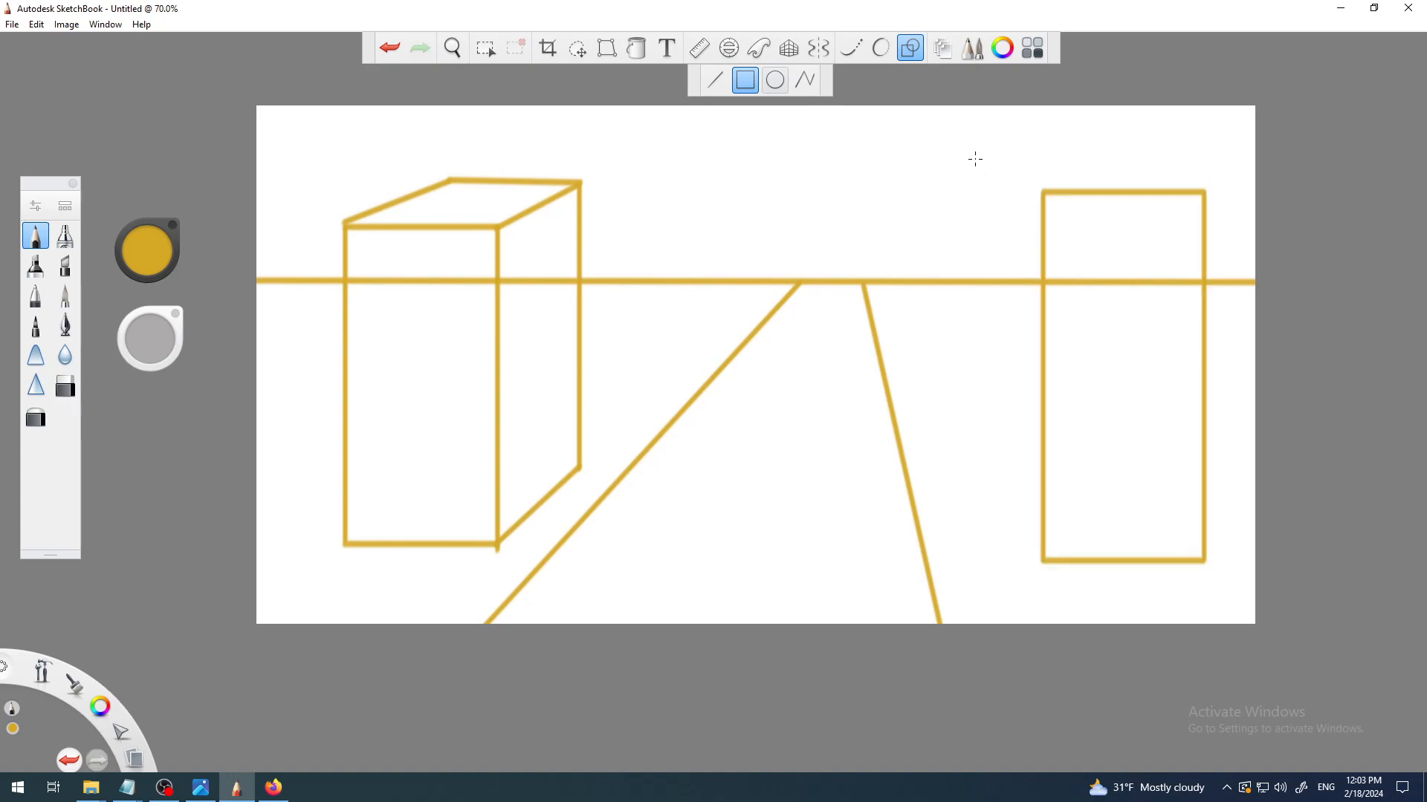
pyautogui.moveTo(1001, 229); pyautogui.dragTo(1151, 525)
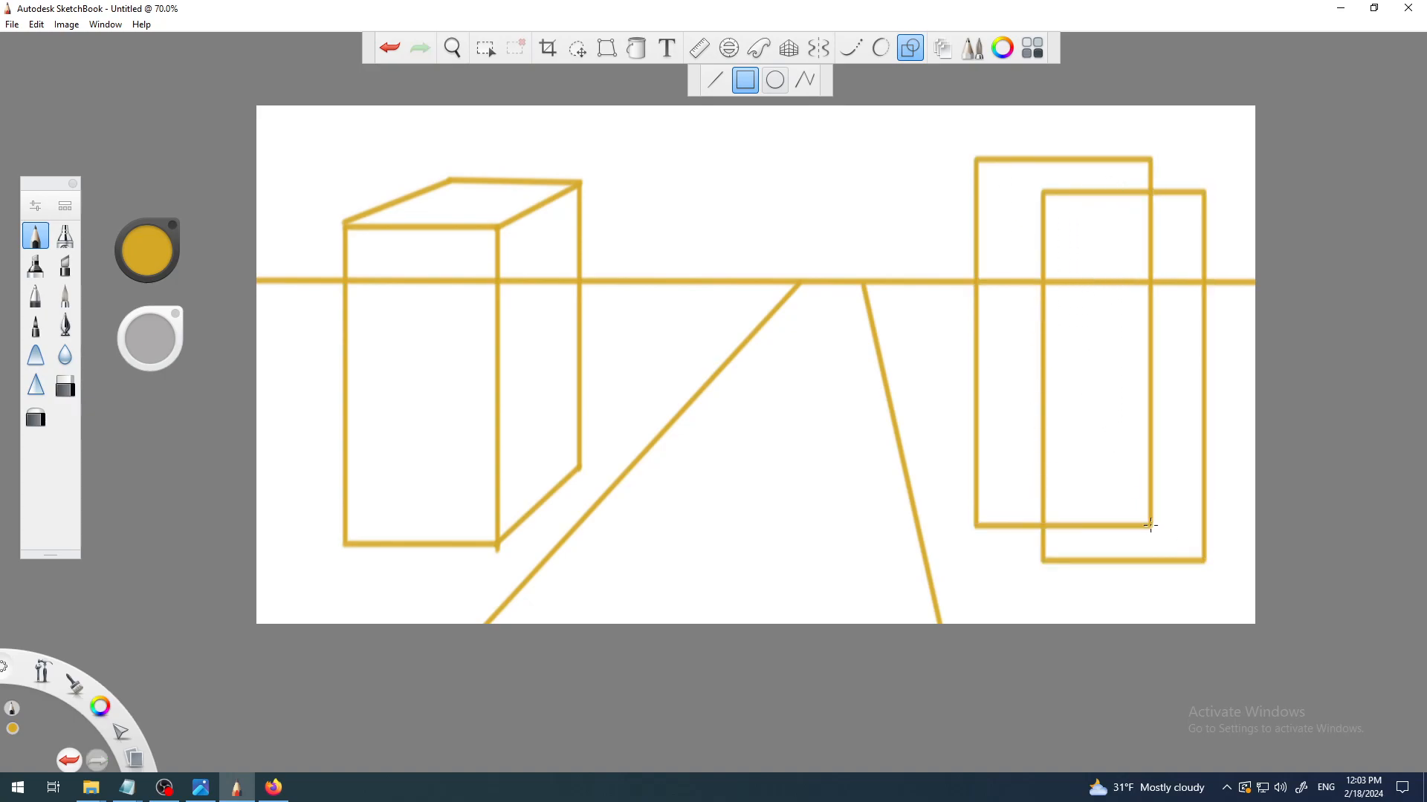
# - Connect the four matching corners of the two overlapping rectangles with straight lines to form a wireframe box
pyautogui.click(714, 80)
pyautogui.moveTo(978, 161); pyautogui.dragTo(1042, 192)
pyautogui.moveTo(1150, 159); pyautogui.dragTo(1205, 192)
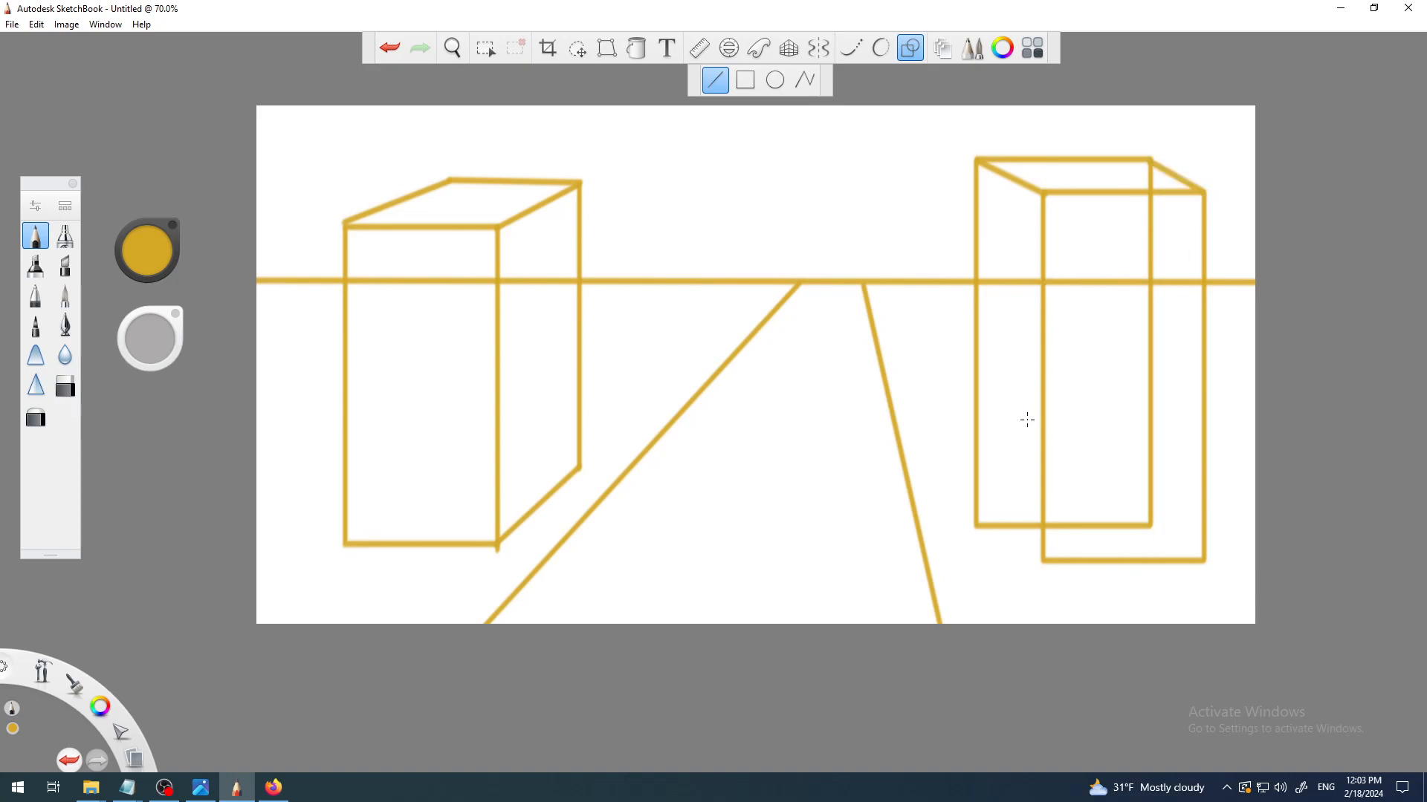
pyautogui.moveTo(978, 526); pyautogui.dragTo(1042, 563)
pyautogui.moveTo(1151, 526); pyautogui.dragTo(1203, 559)
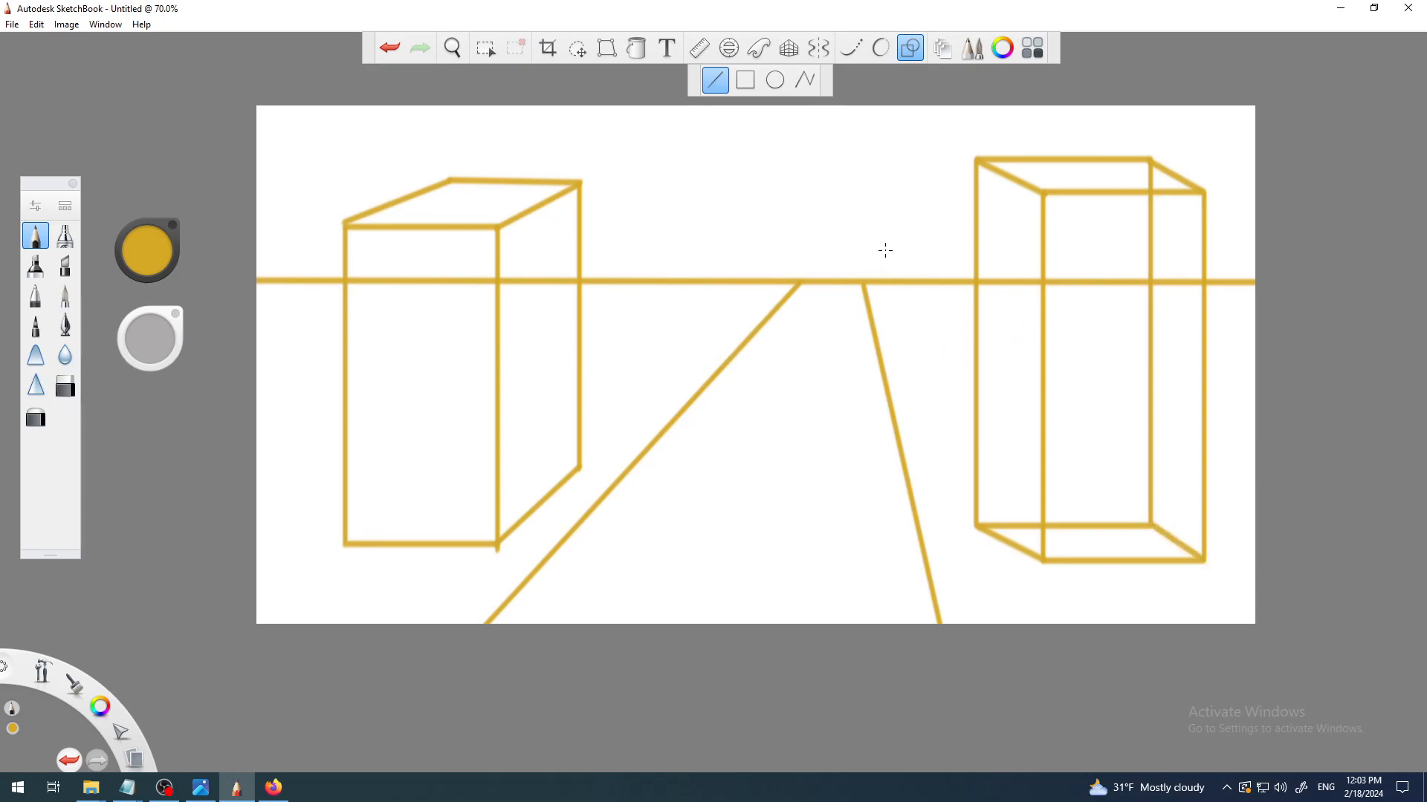
# - Draw a large circle overlapping the horizon between the two boxes, undoing the flat trial ellipse
pyautogui.click(773, 82)
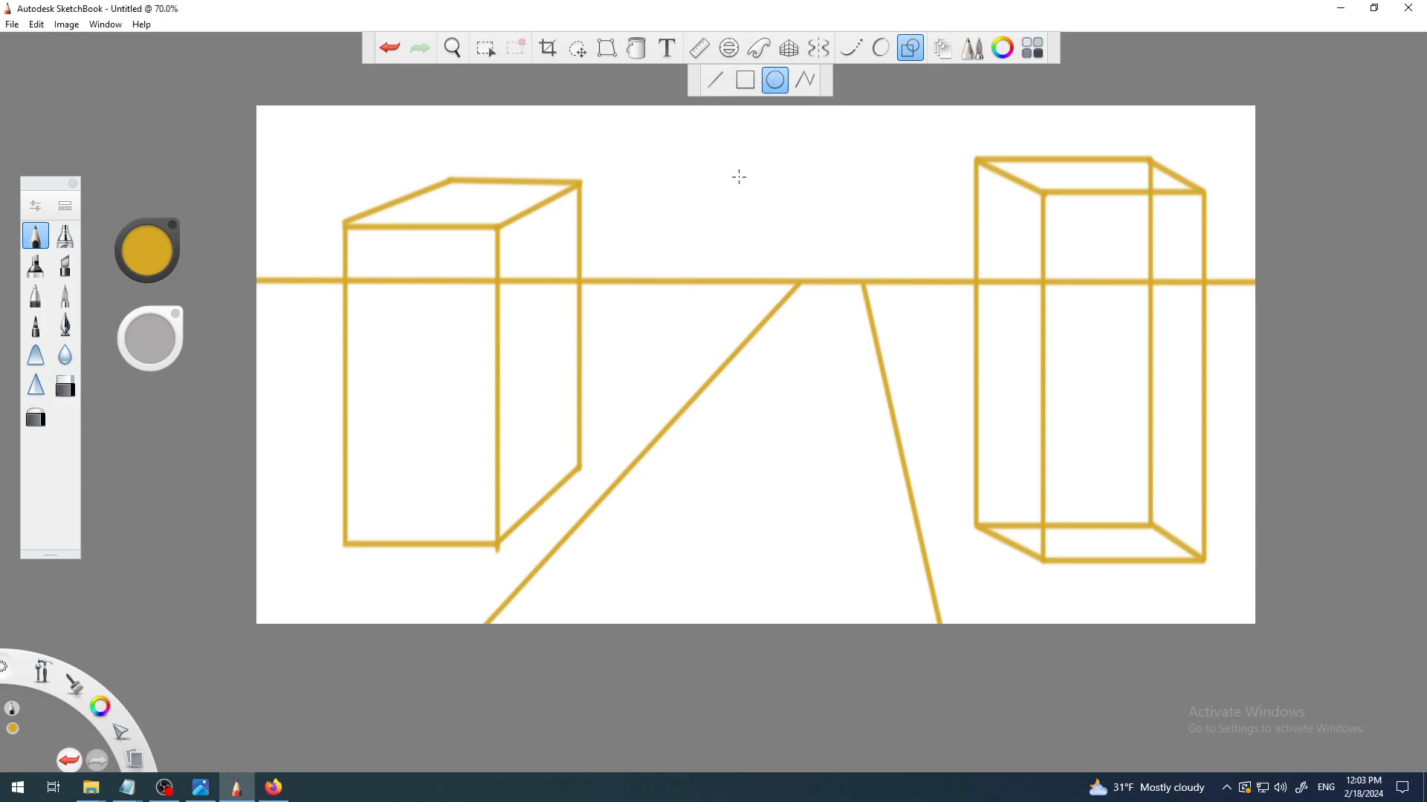
pyautogui.moveTo(687, 162)
pyautogui.mouseDown()
pyautogui.moveTo(742, 232)
pyautogui.moveTo(707, 212)
pyautogui.moveTo(700, 254)
pyautogui.moveTo(738, 223)
pyautogui.moveTo(780, 268)
pyautogui.moveTo(845, 210)
pyautogui.moveTo(855, 279)
pyautogui.moveTo(748, 220)
pyautogui.moveTo(815, 223)
pyautogui.moveTo(831, 239)
pyautogui.moveTo(820, 191)
pyautogui.mouseUp()
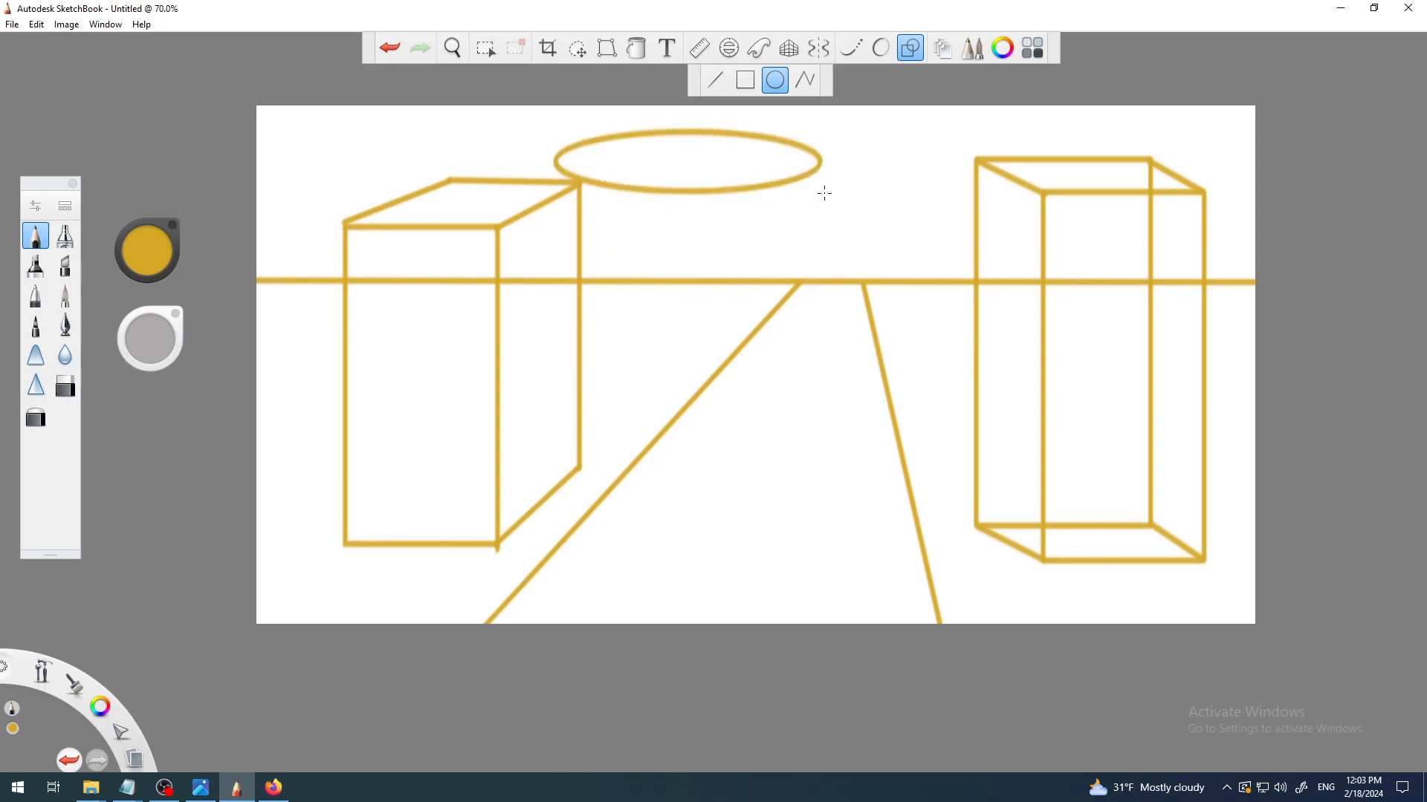
pyautogui.click(386, 49)
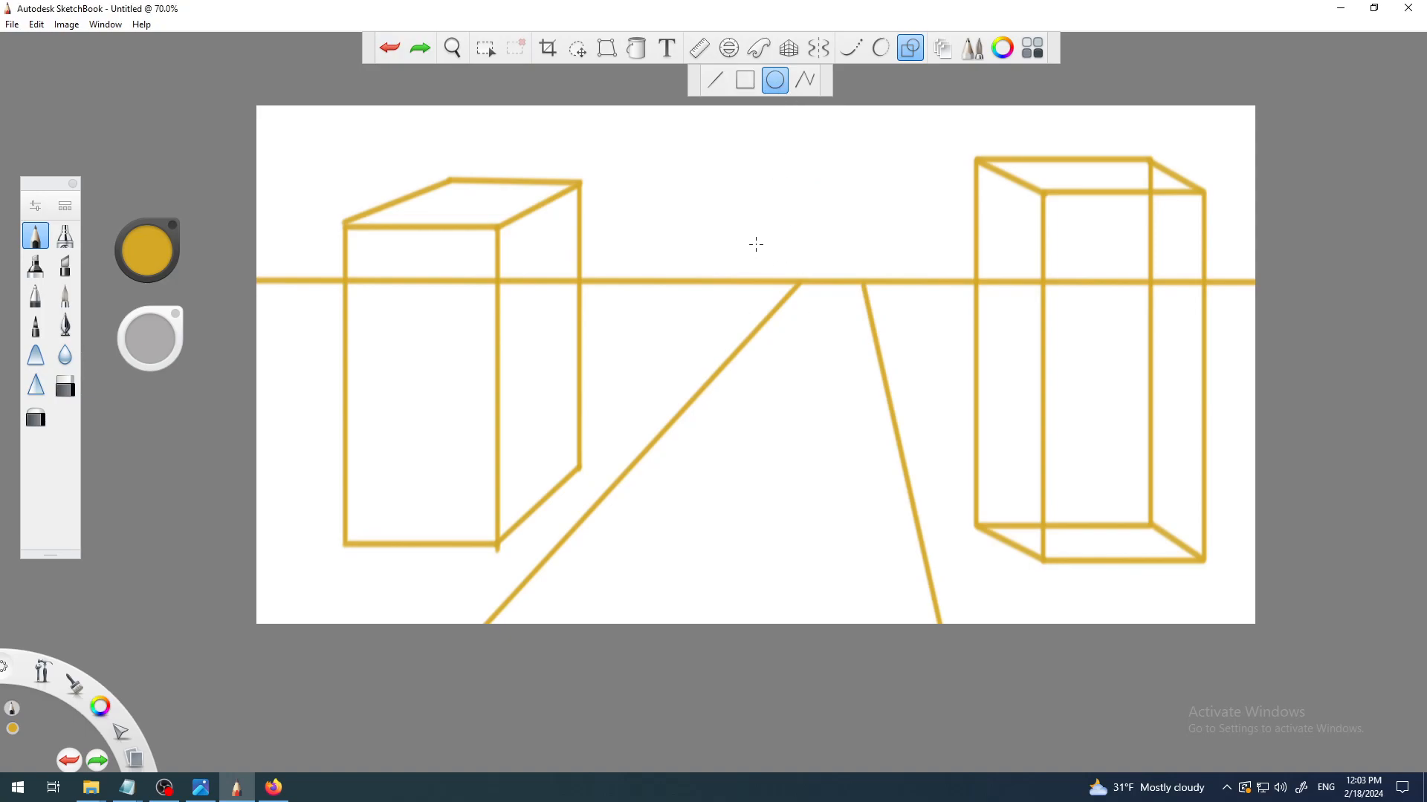
pyautogui.moveTo(758, 240); pyautogui.dragTo(833, 299)
pyautogui.moveTo(902, 365); pyautogui.dragTo(827, 343)
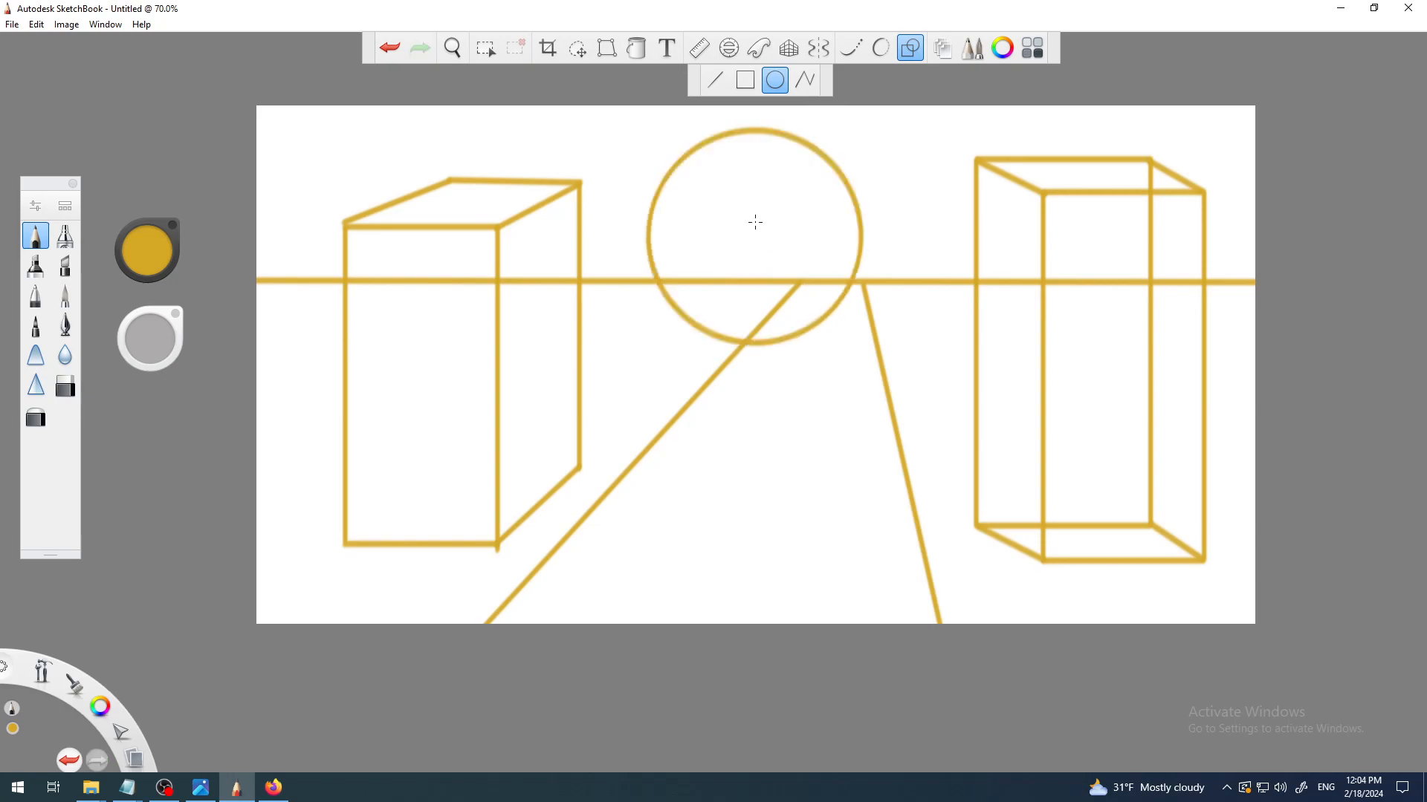
# - Draw three progressively smaller circles nested inside the large circle, the smaller two shifted toward its upper left
pyautogui.moveTo(799, 261); pyautogui.dragTo(767, 249)
pyautogui.moveTo(701, 189); pyautogui.dragTo(712, 202)
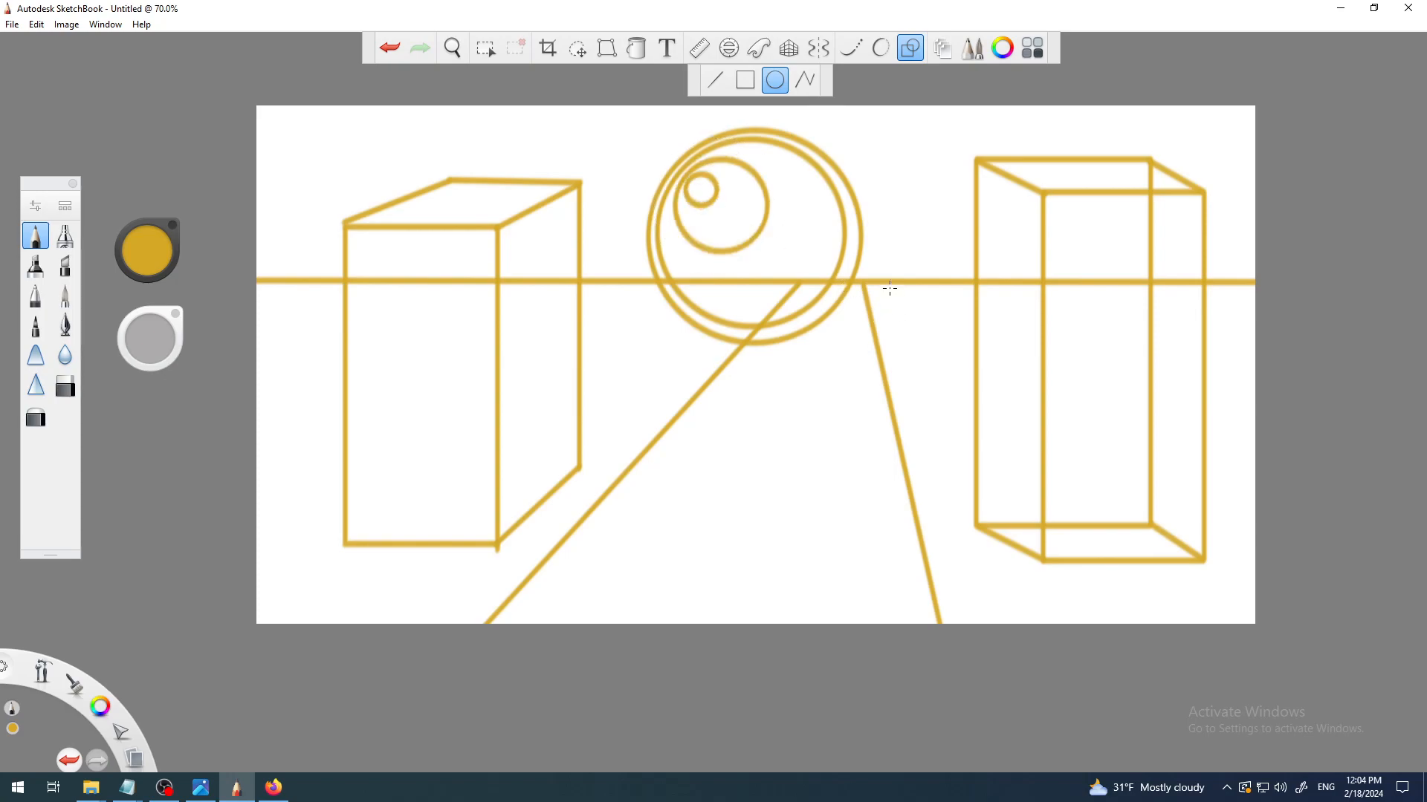
# - Draw a stepped zigzag with the Polyline tool, rising across the road from its lower middle toward the right box
pyautogui.click(804, 80)
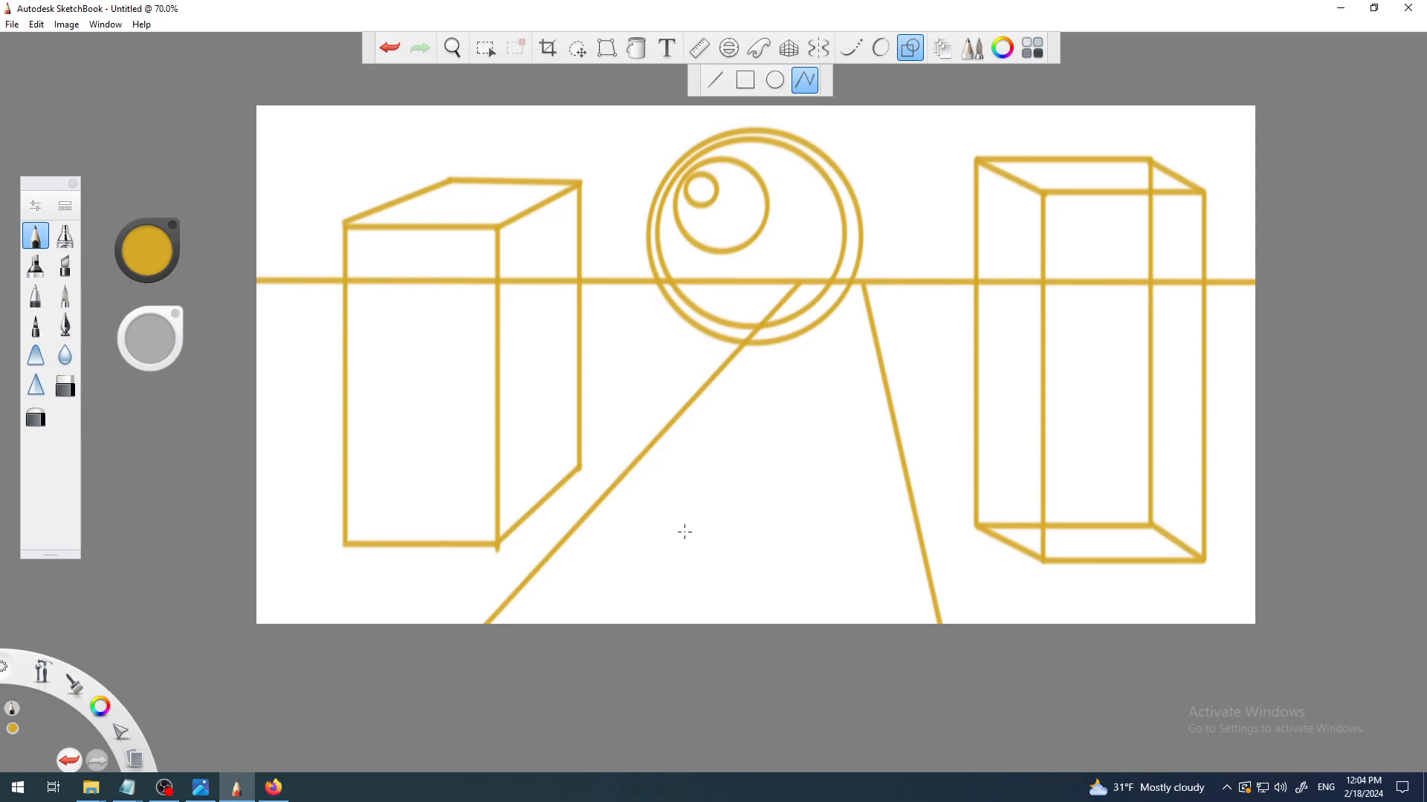
pyautogui.click(715, 469)
pyautogui.click(826, 468)
pyautogui.click(847, 400)
pyautogui.click(923, 400)
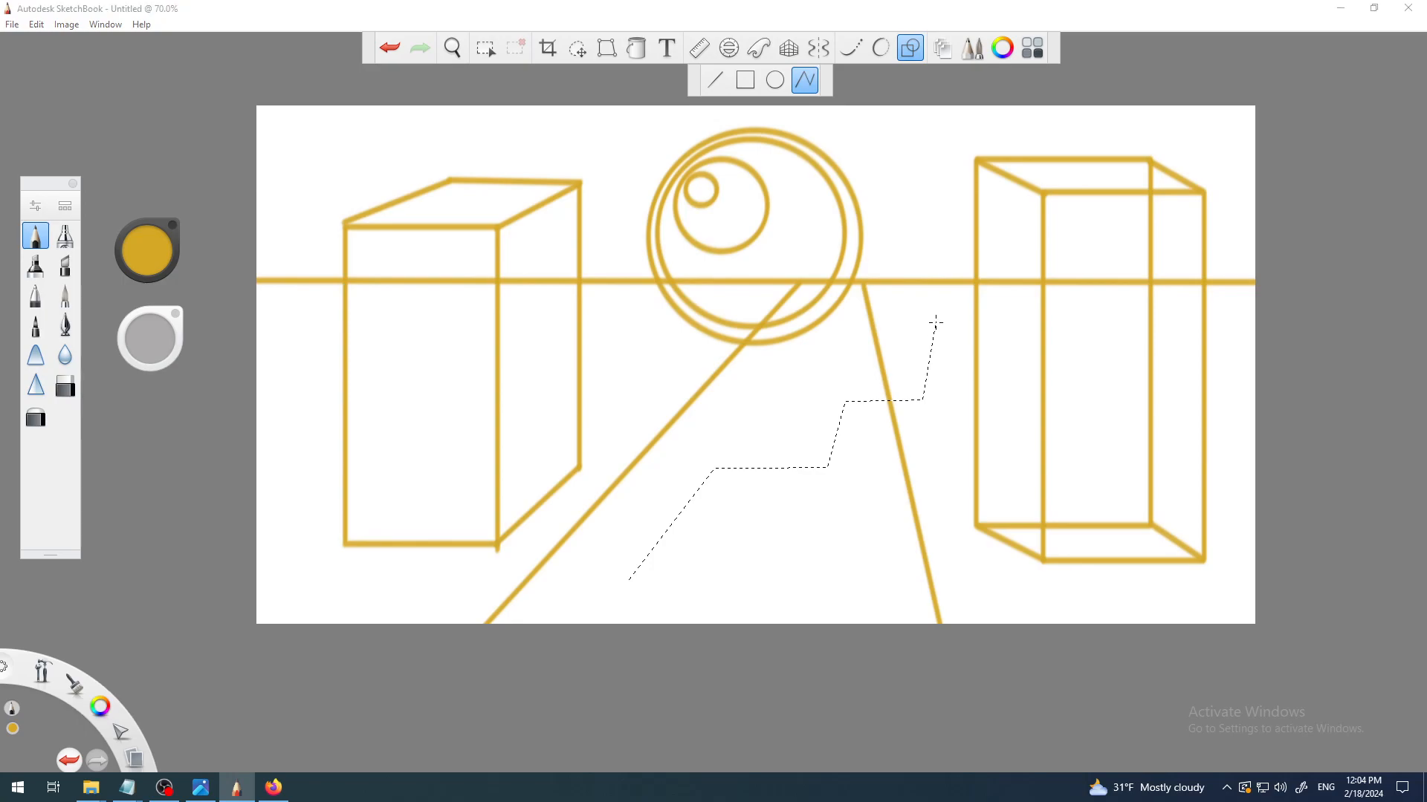
pyautogui.press('space')
pyautogui.click(936, 322)
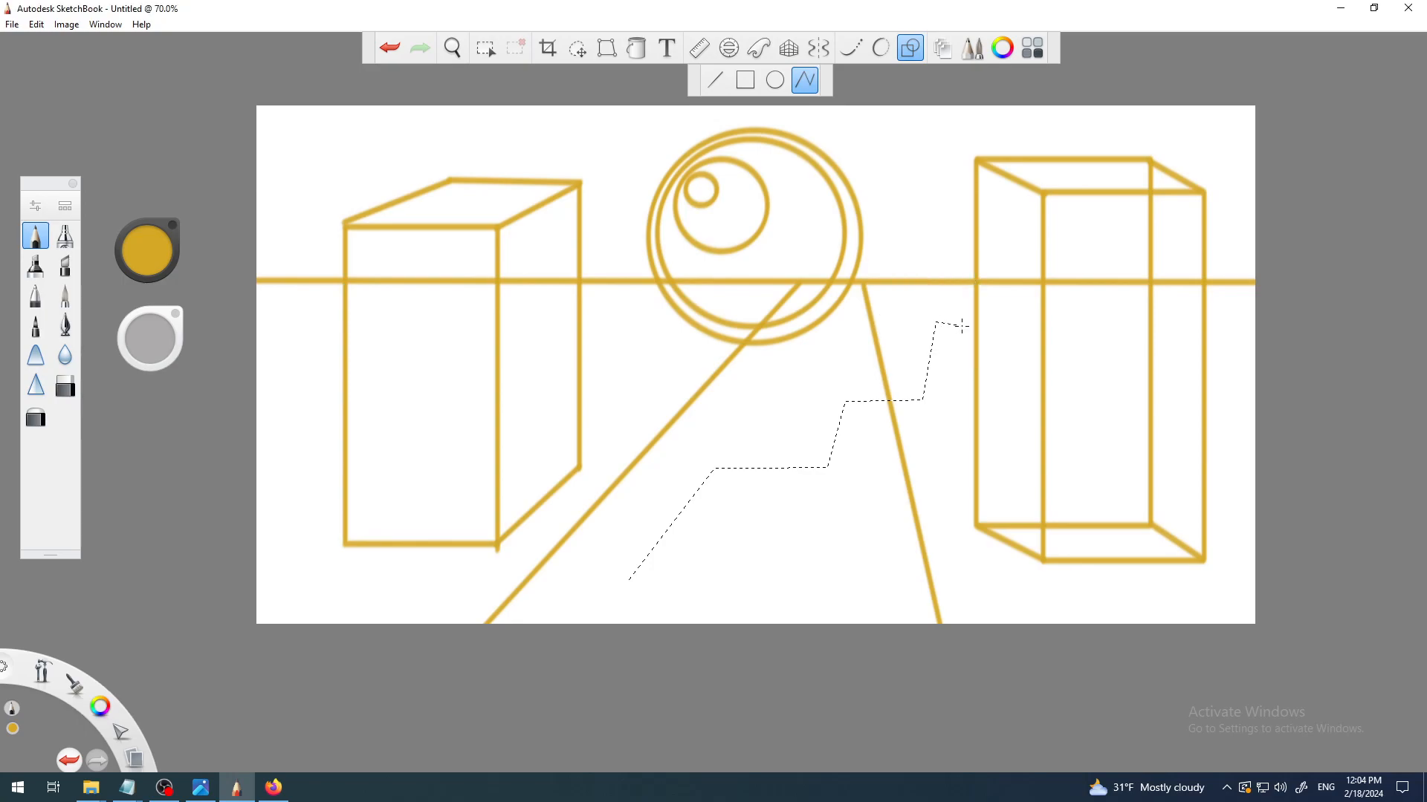
pyautogui.press('Return')
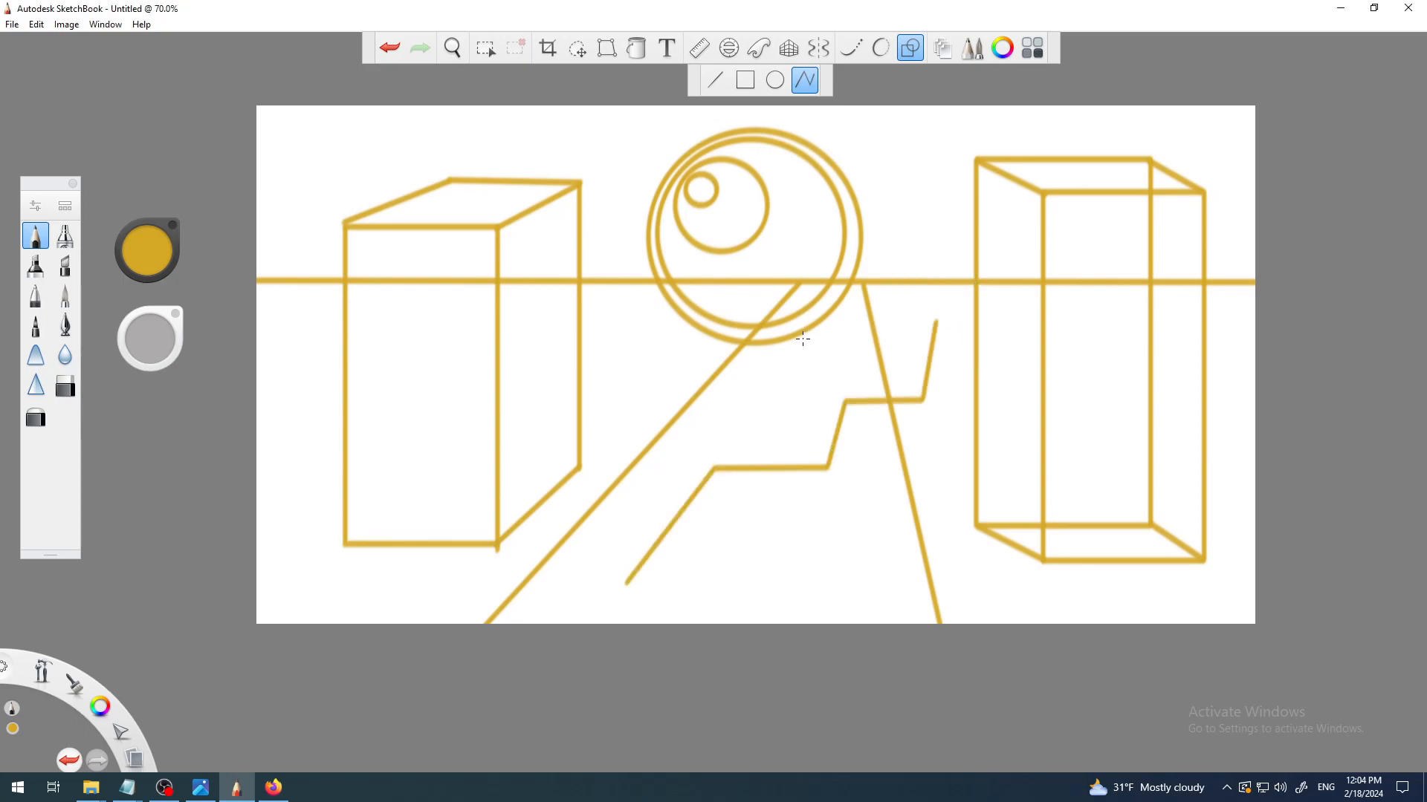
# - Draw a second stepped polyline just below the first, joining its two ends to form a closed lightning-like shape
pyautogui.click(628, 583)
pyautogui.click(834, 488)
pyautogui.click(941, 409)
pyautogui.doubleClick(937, 321)
pyautogui.scroll(-5, 882, 366)
pyautogui.scroll(5, 882, 371)
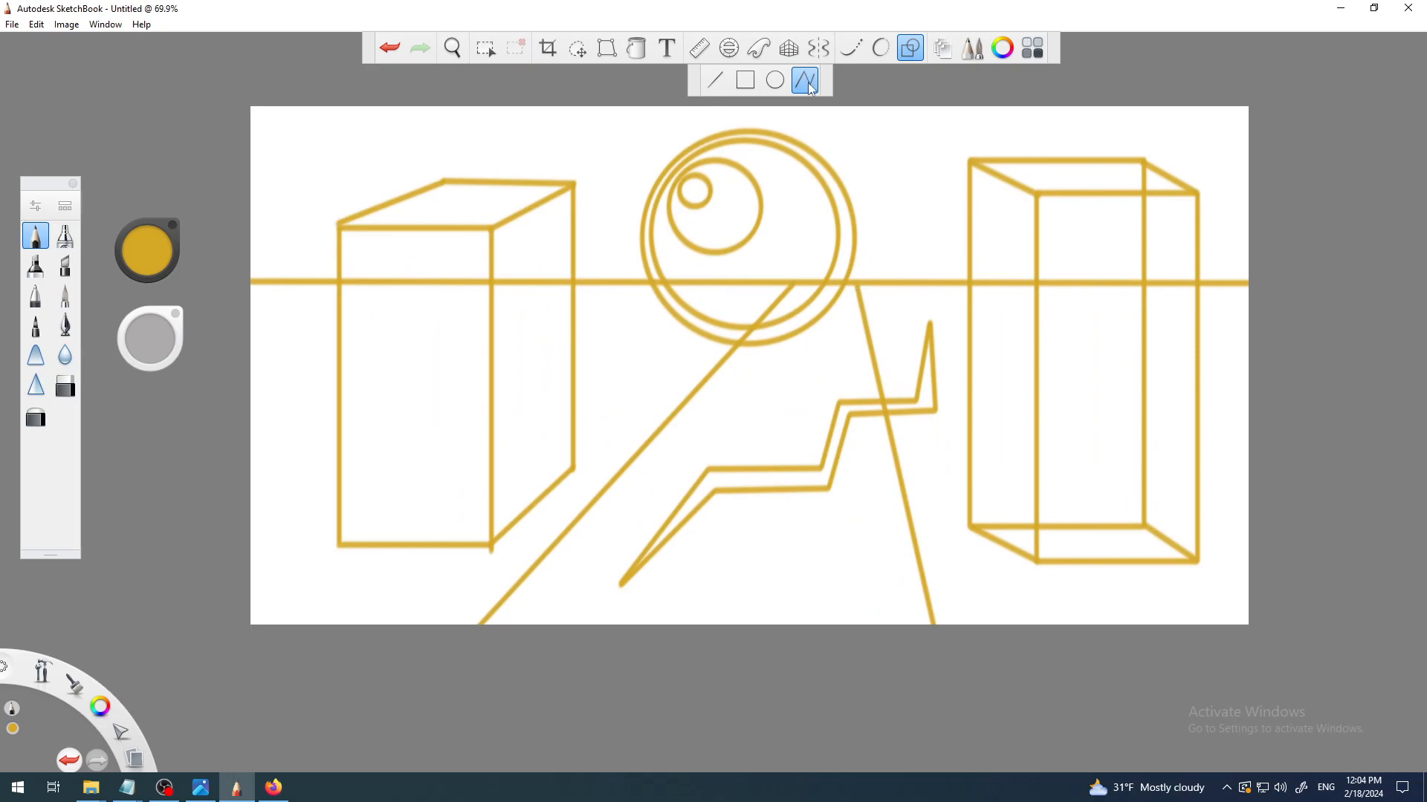
# - Start a new blank canvas in place of the current drawing
pyautogui.click(13, 25)
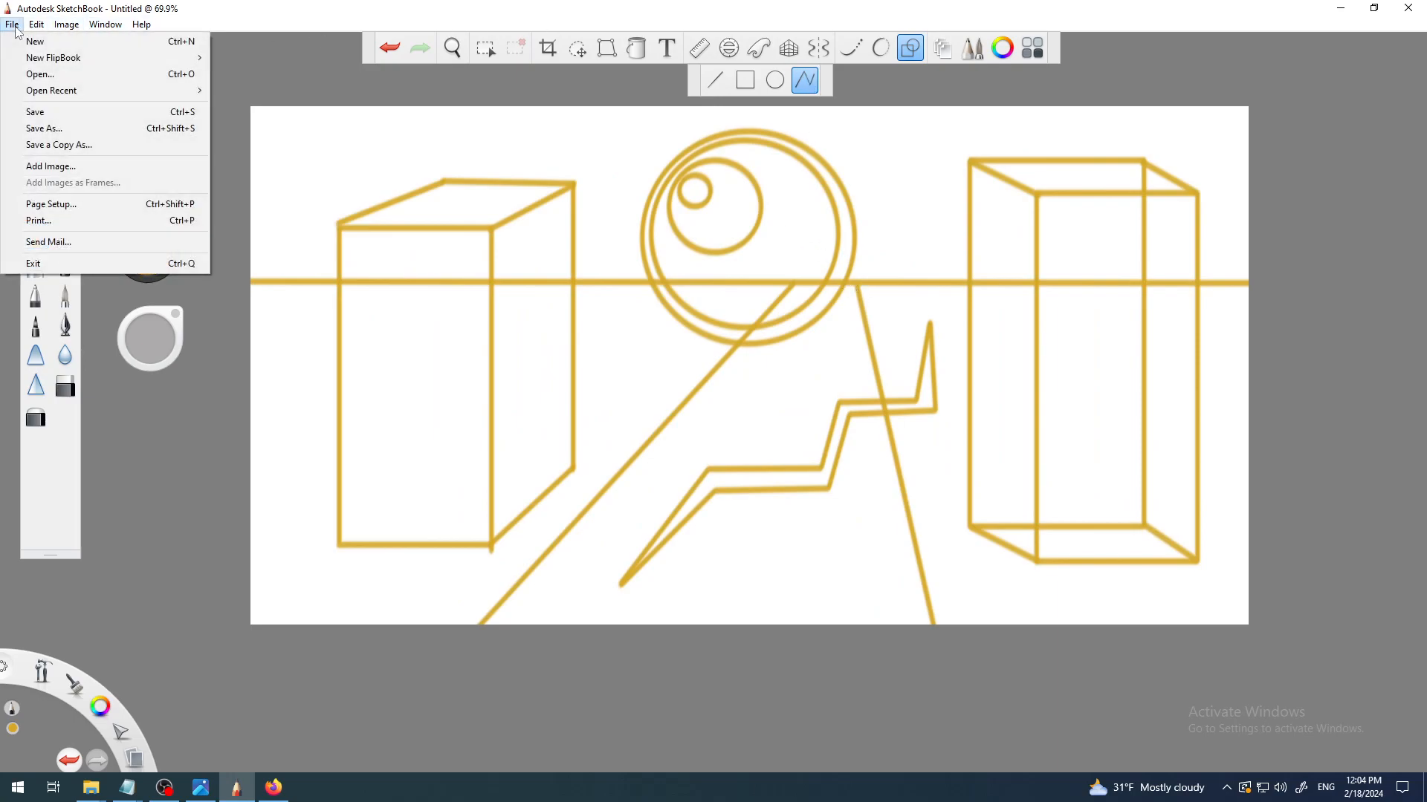
pyautogui.click(54, 42)
pyautogui.click(756, 446)
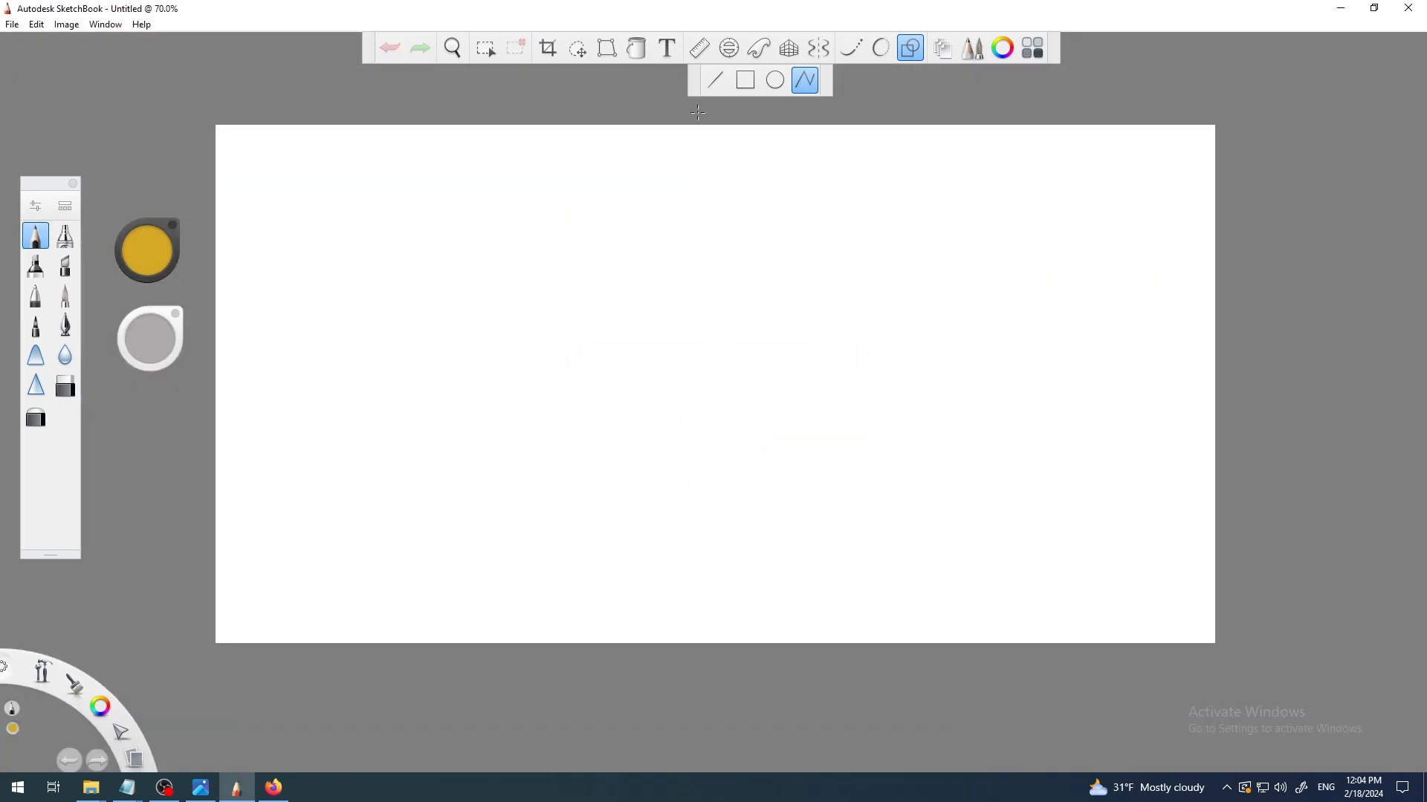
# - Draw three stacked wide rectangles on the canvas's left half and enclose them in a tall upright rectangle
pyautogui.click(745, 80)
pyautogui.moveTo(389, 276)
pyautogui.mouseDown()
pyautogui.moveTo(595, 309)
pyautogui.moveTo(596, 321)
pyautogui.mouseUp()
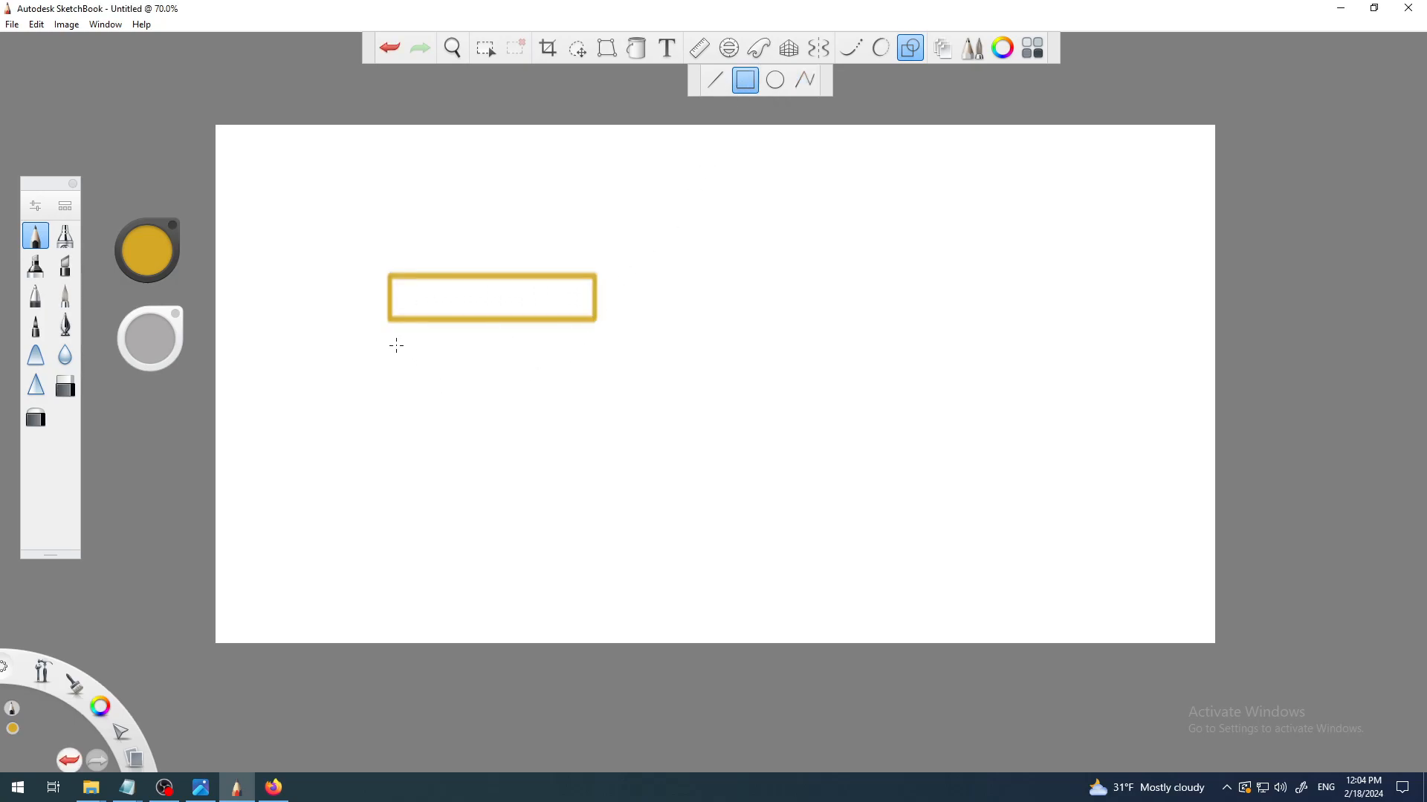
pyautogui.moveTo(540, 421); pyautogui.dragTo(595, 383)
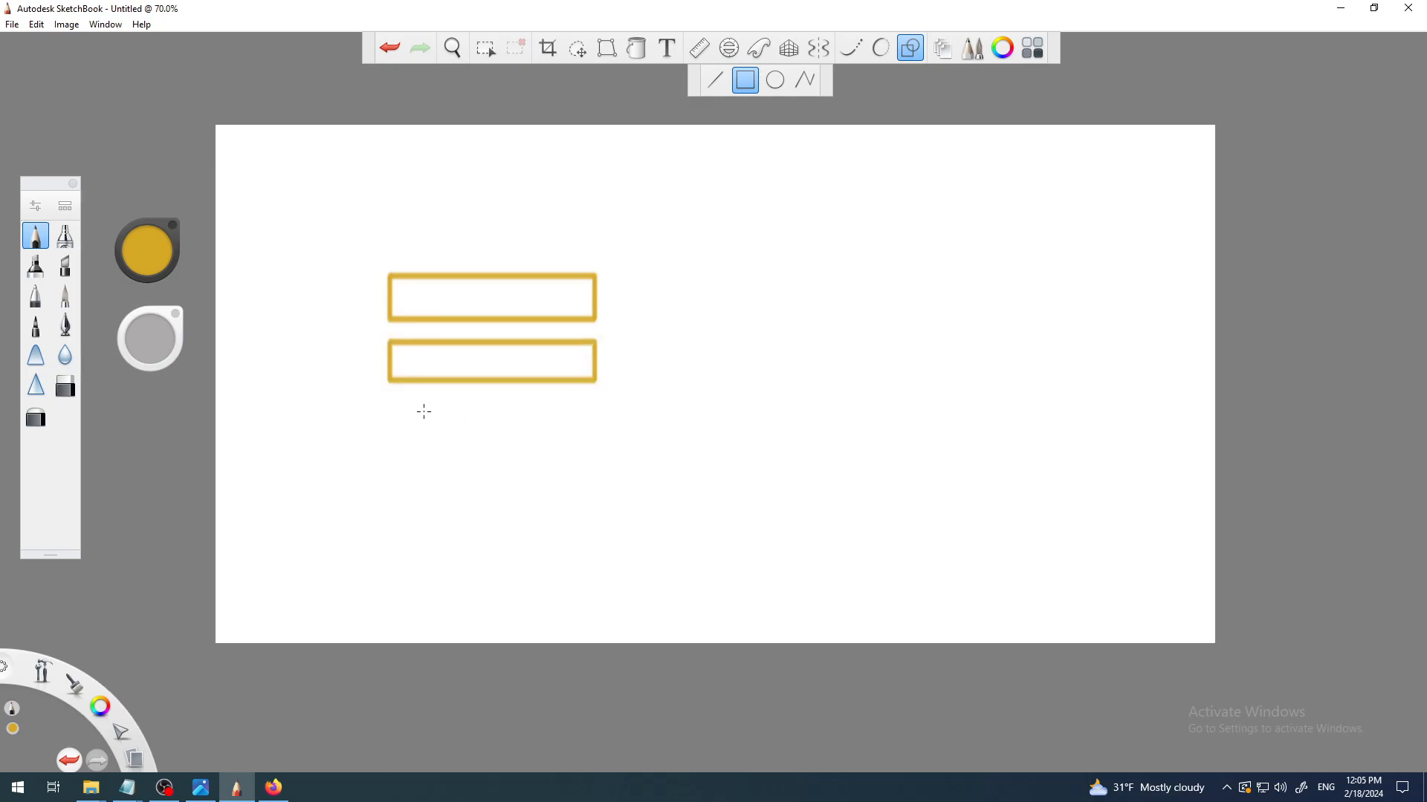
pyautogui.moveTo(393, 404); pyautogui.dragTo(592, 448)
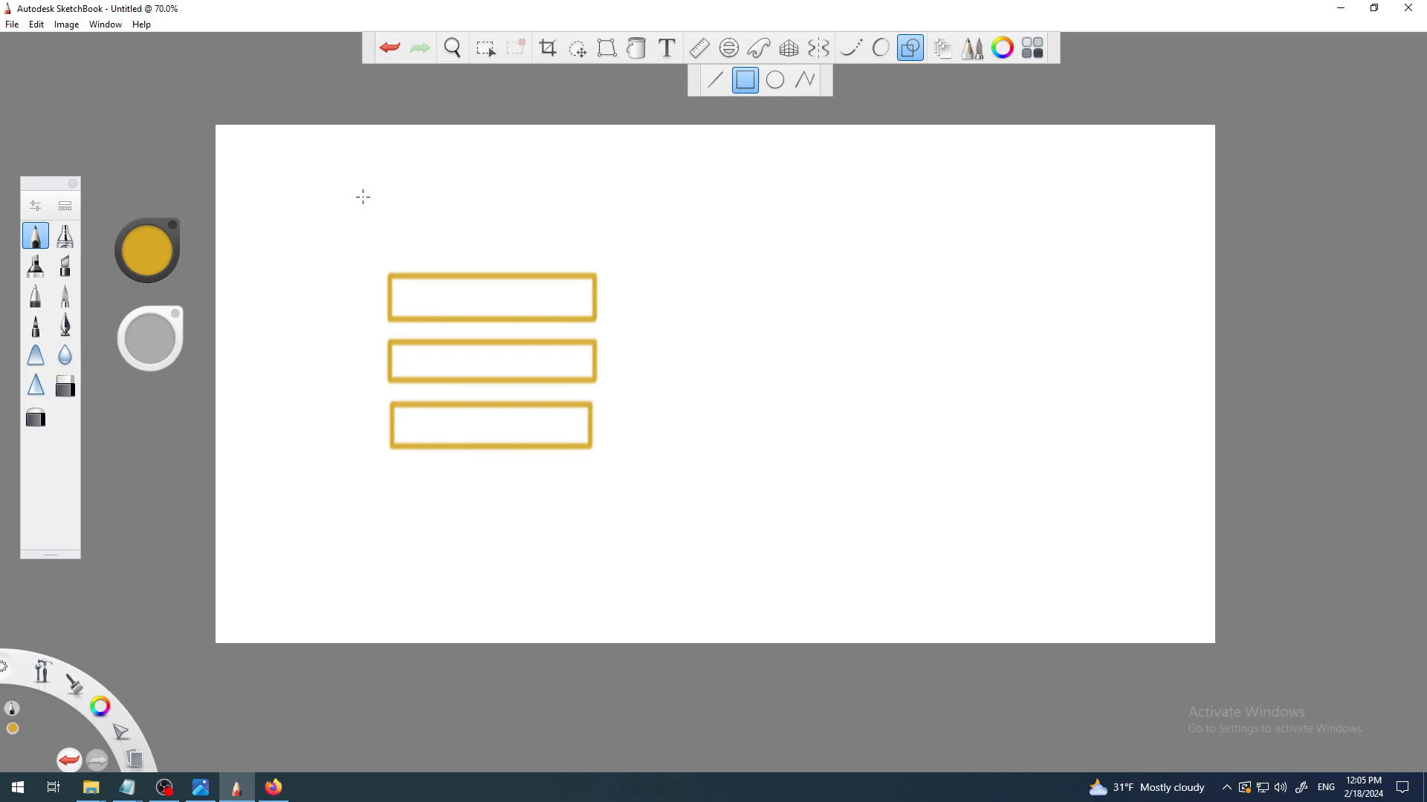
pyautogui.moveTo(391, 268); pyautogui.dragTo(621, 598)
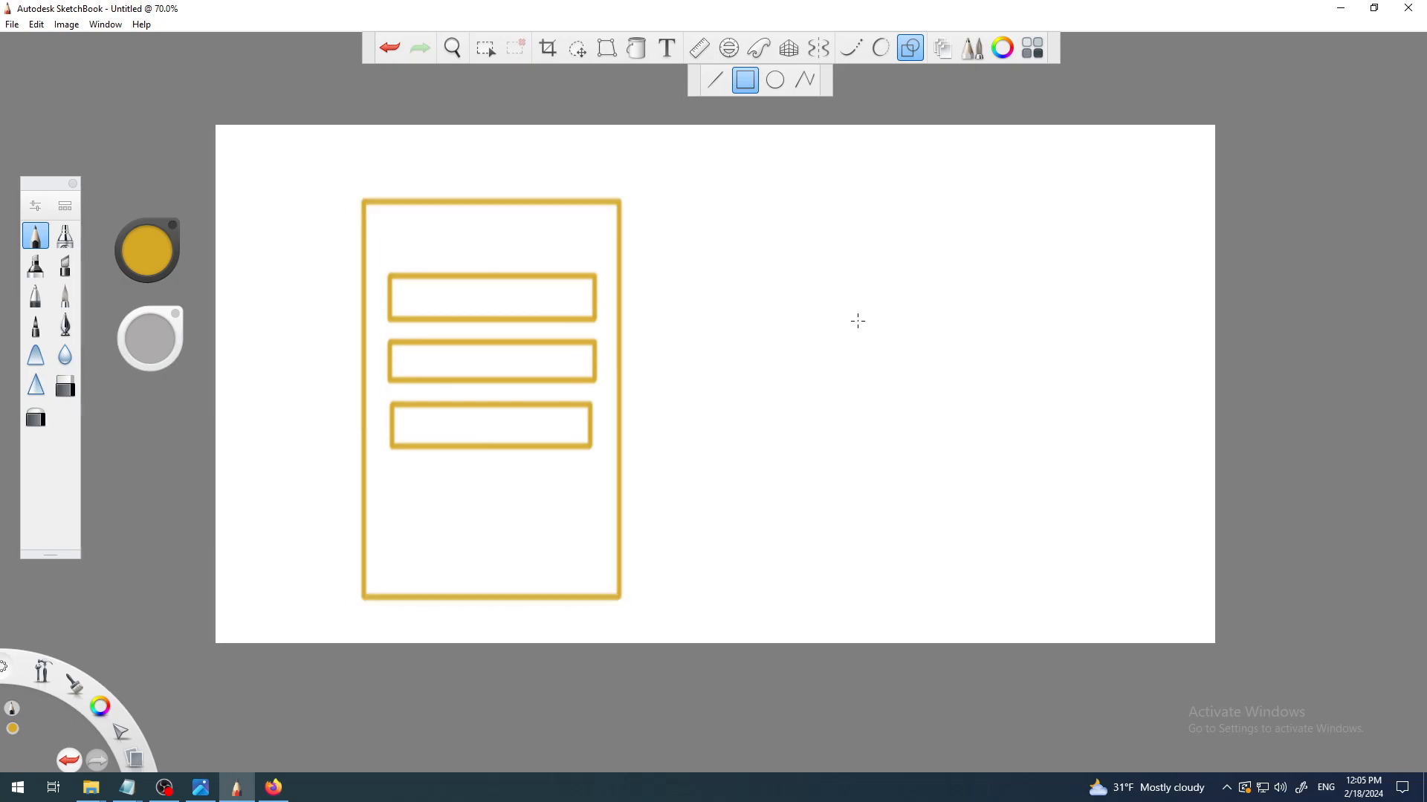
# - Draw a second tall rectangle on the canvas's right half with two flat ellipses inside, undoing the misplaced first ellipse
pyautogui.moveTo(831, 275); pyautogui.dragTo(1028, 595)
pyautogui.click(773, 81)
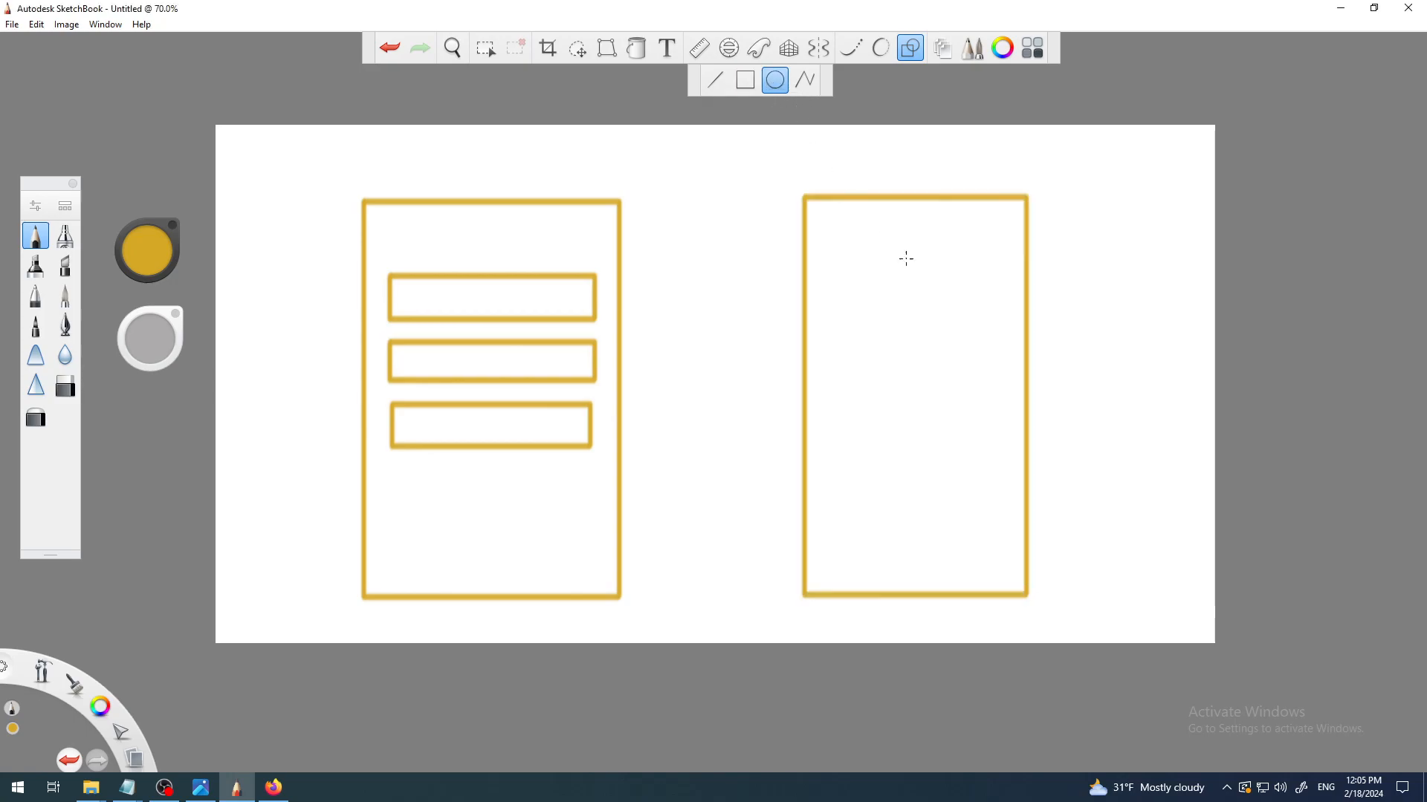
pyautogui.moveTo(846, 287); pyautogui.dragTo(908, 303)
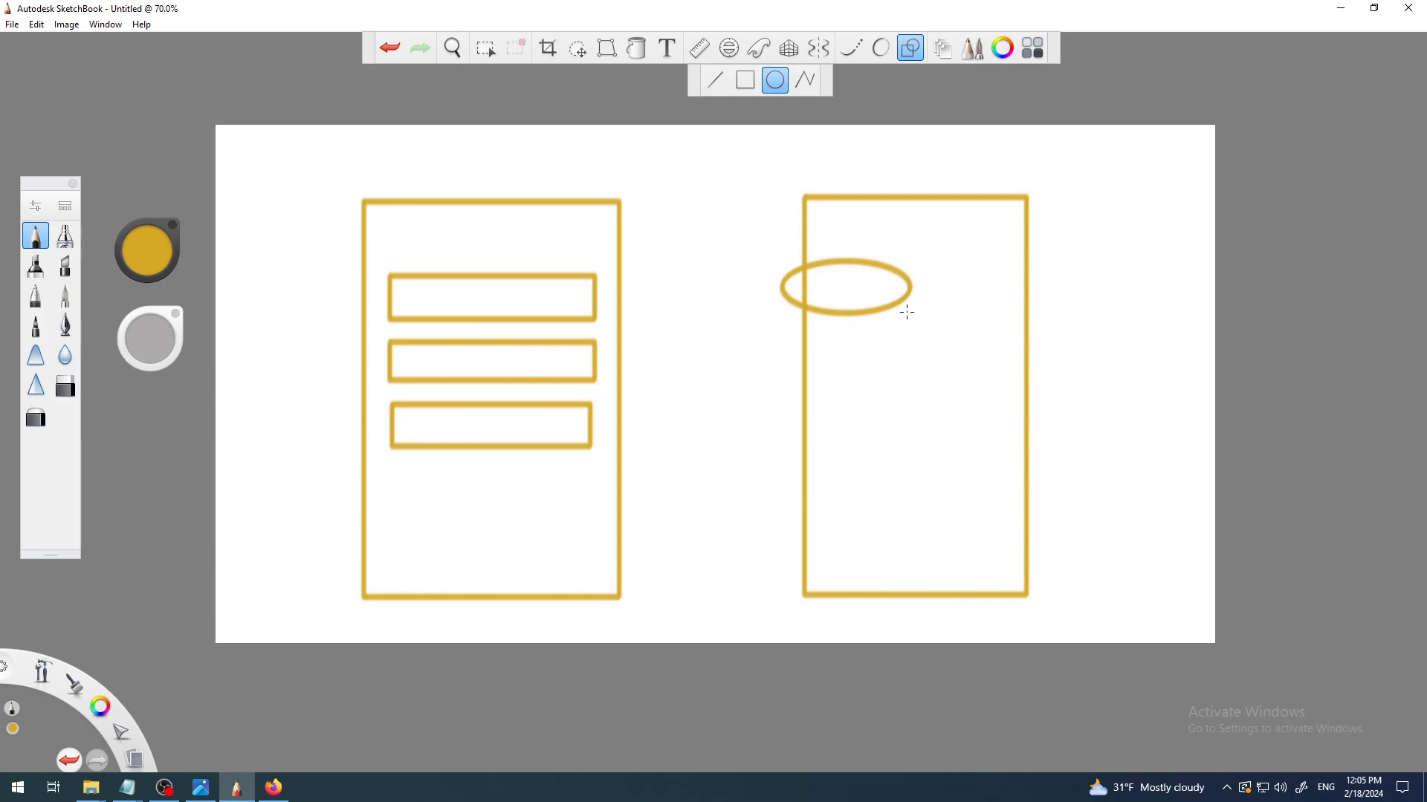
pyautogui.click(390, 48)
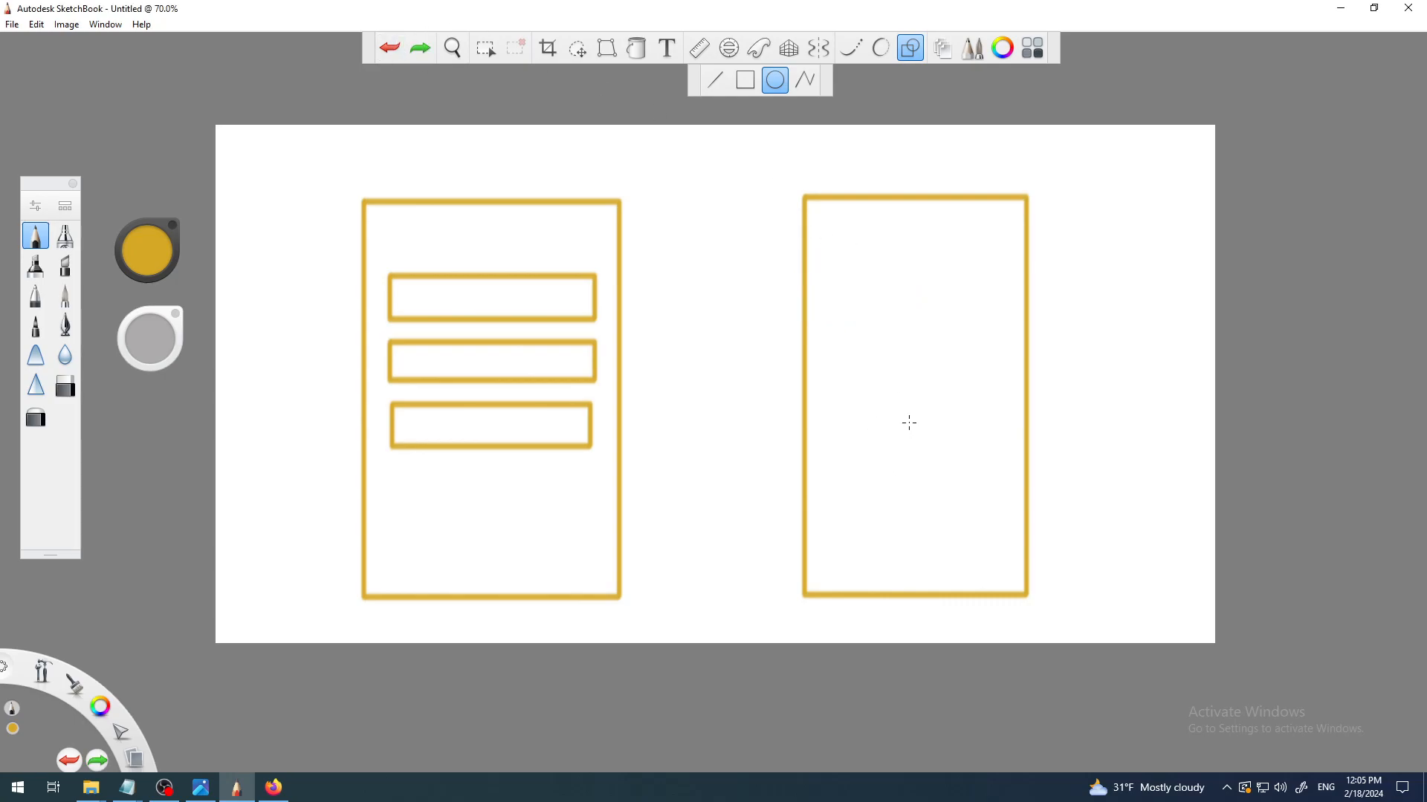
pyautogui.moveTo(960, 434); pyautogui.dragTo(987, 452)
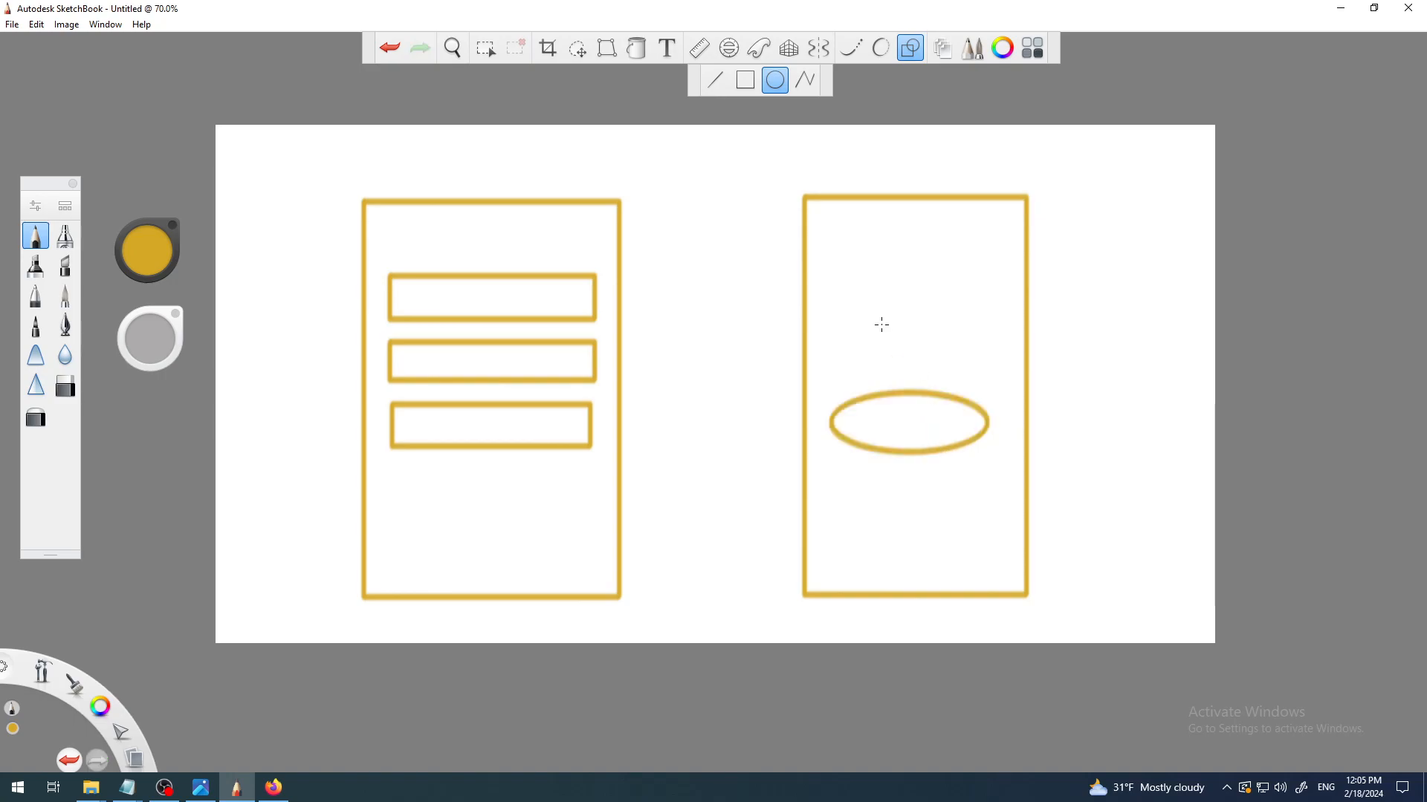
pyautogui.moveTo(956, 353); pyautogui.dragTo(966, 354)
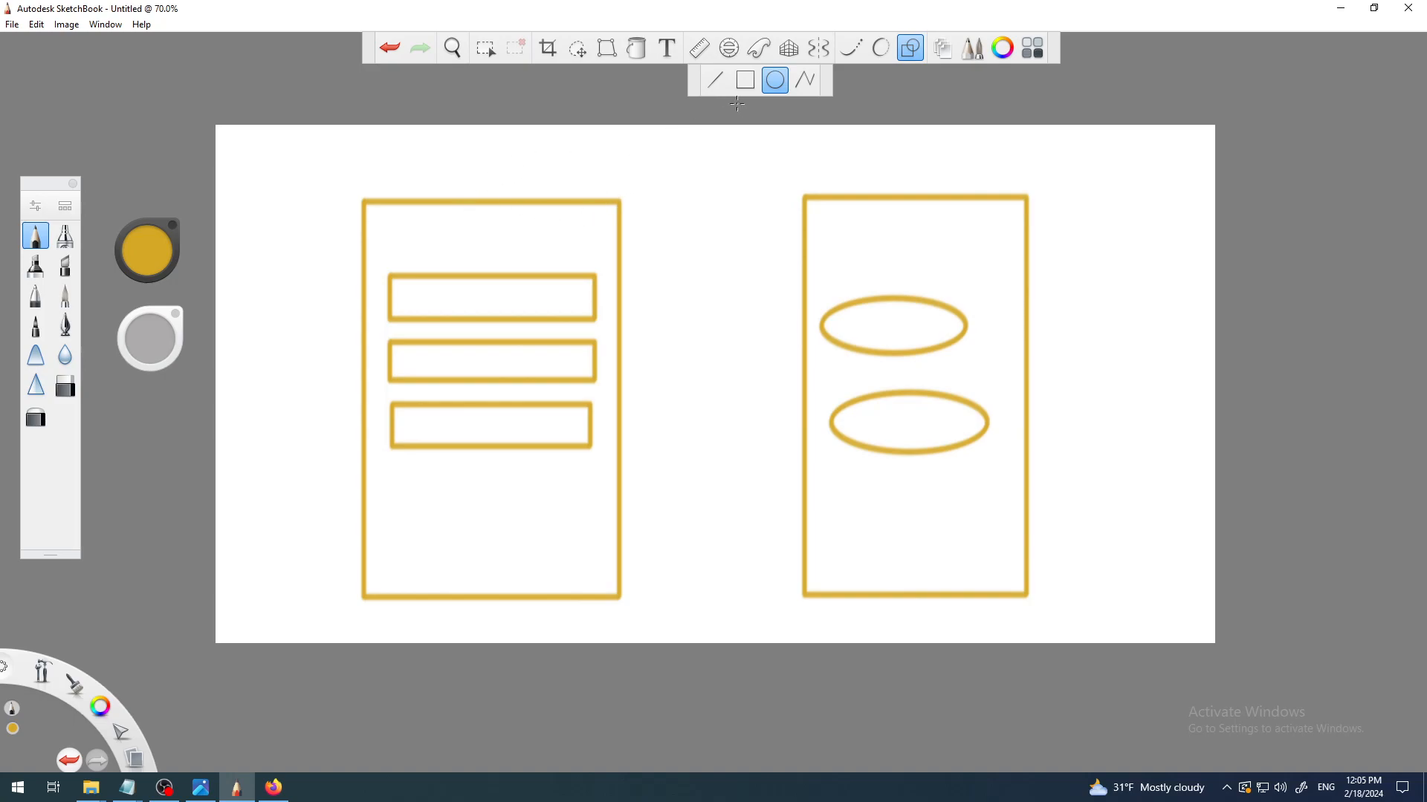
# - Draw a vertical straight line through the left frame along the bars' left edges and check their alignment up close
pyautogui.click(716, 83)
pyautogui.scroll(3, 372, 309)
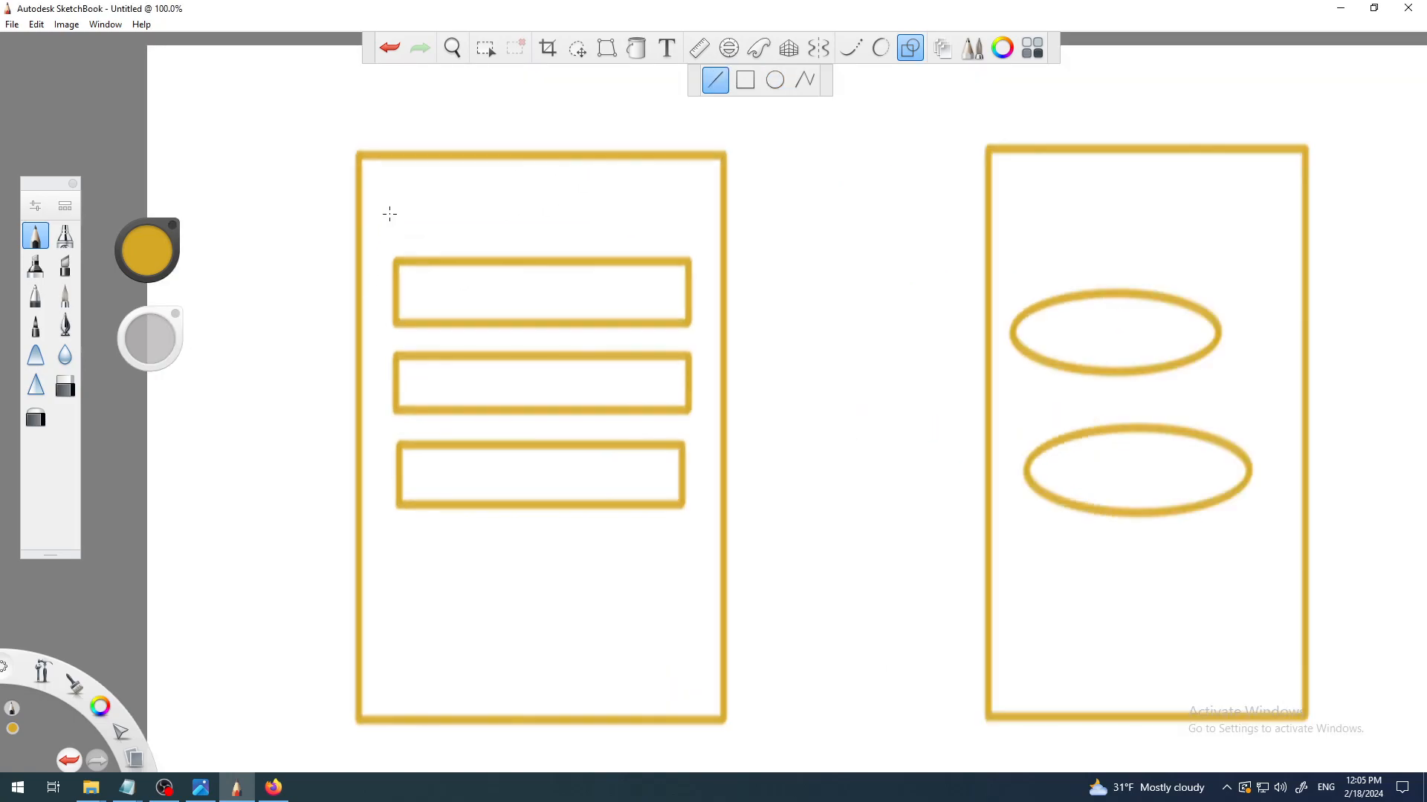
pyautogui.moveTo(396, 206); pyautogui.dragTo(394, 740)
pyautogui.moveTo(416, 749); pyautogui.dragTo(416, 747)
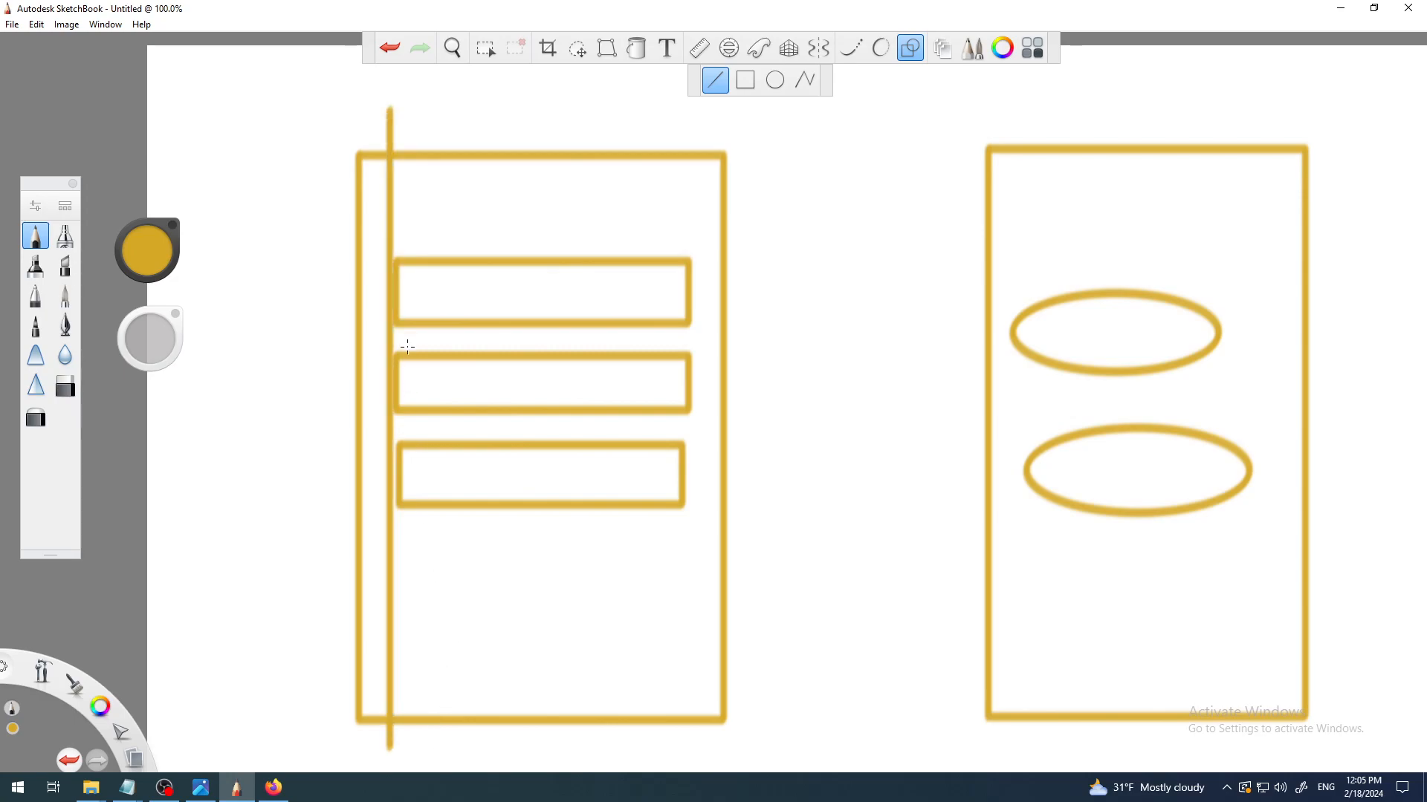
pyautogui.scroll(5, 402, 443)
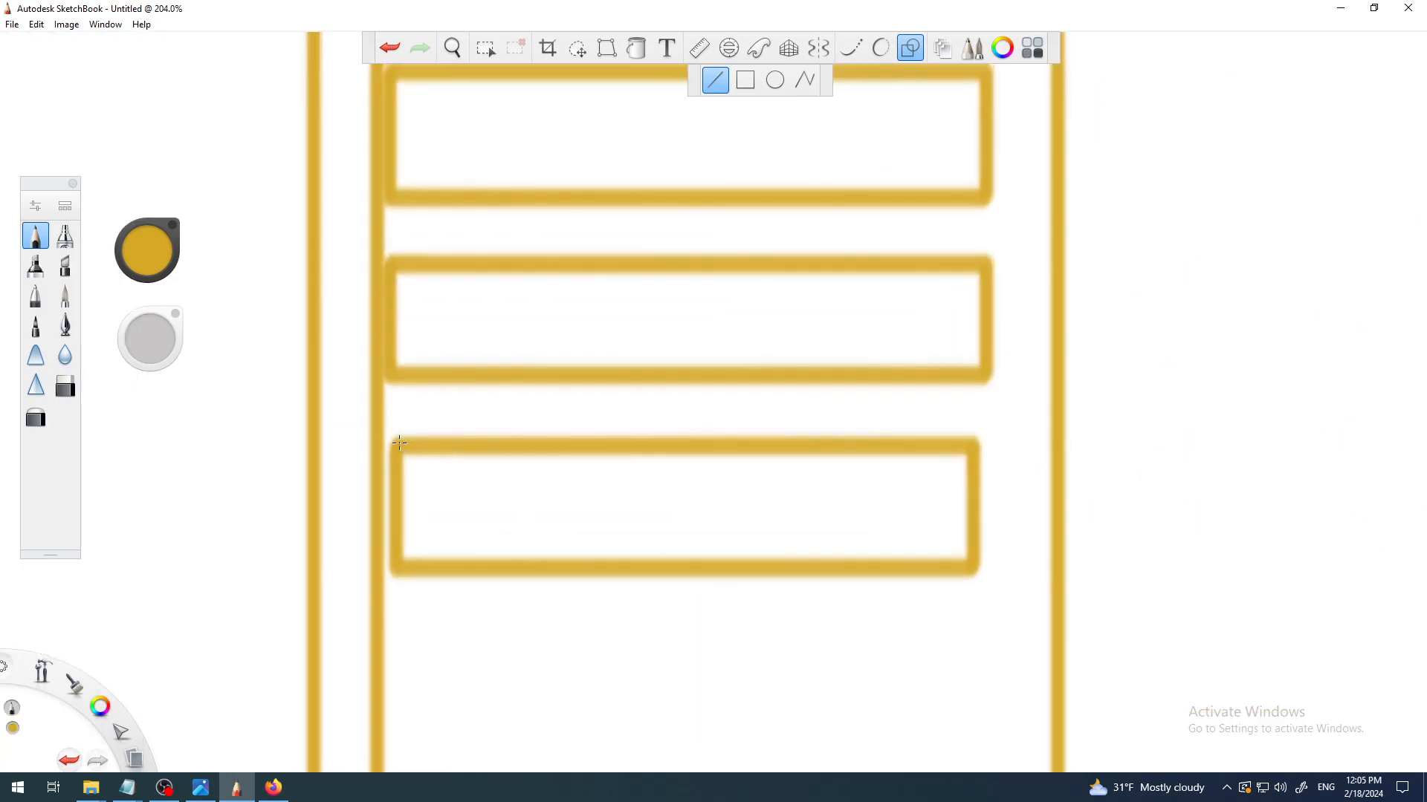
pyautogui.scroll(-6, 392, 447)
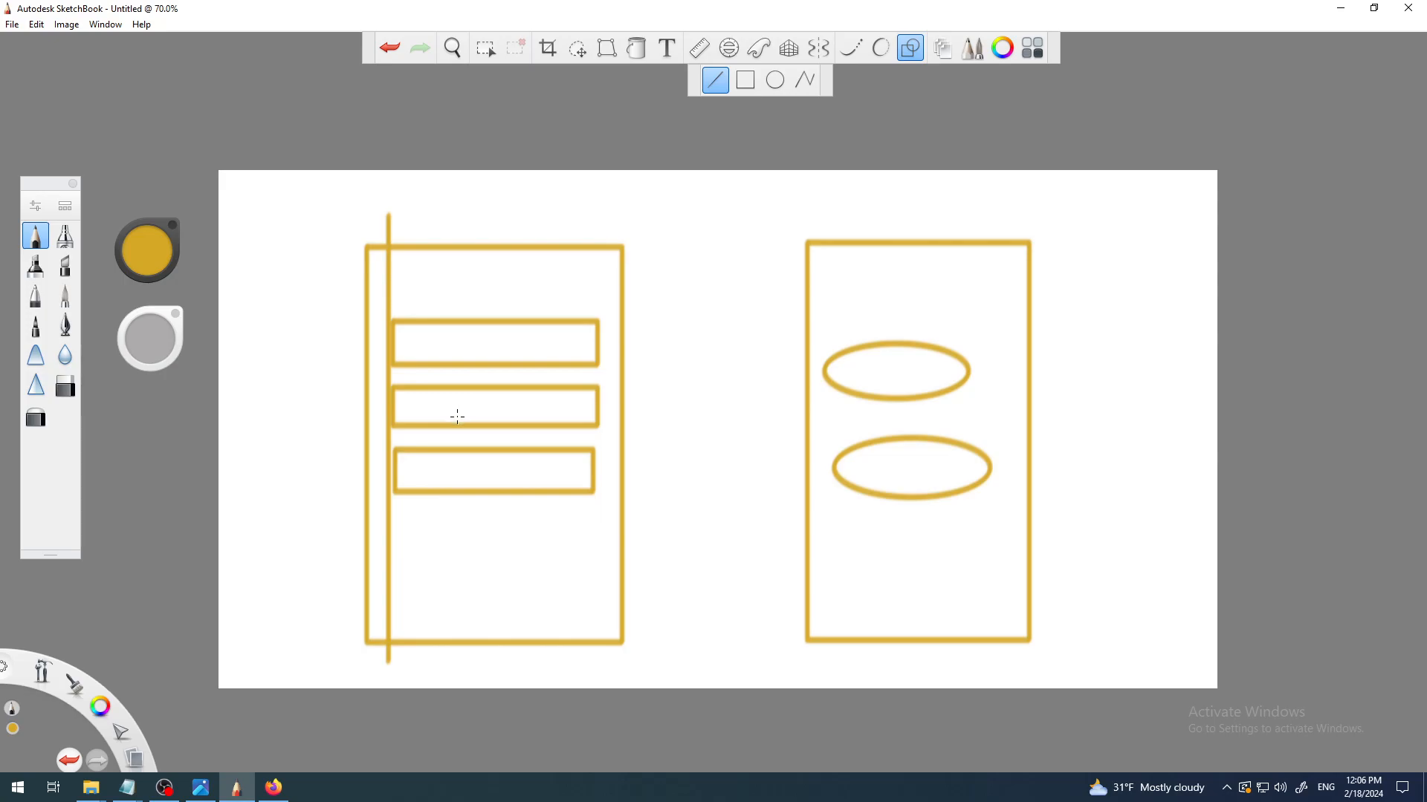
pyautogui.click(164, 788)
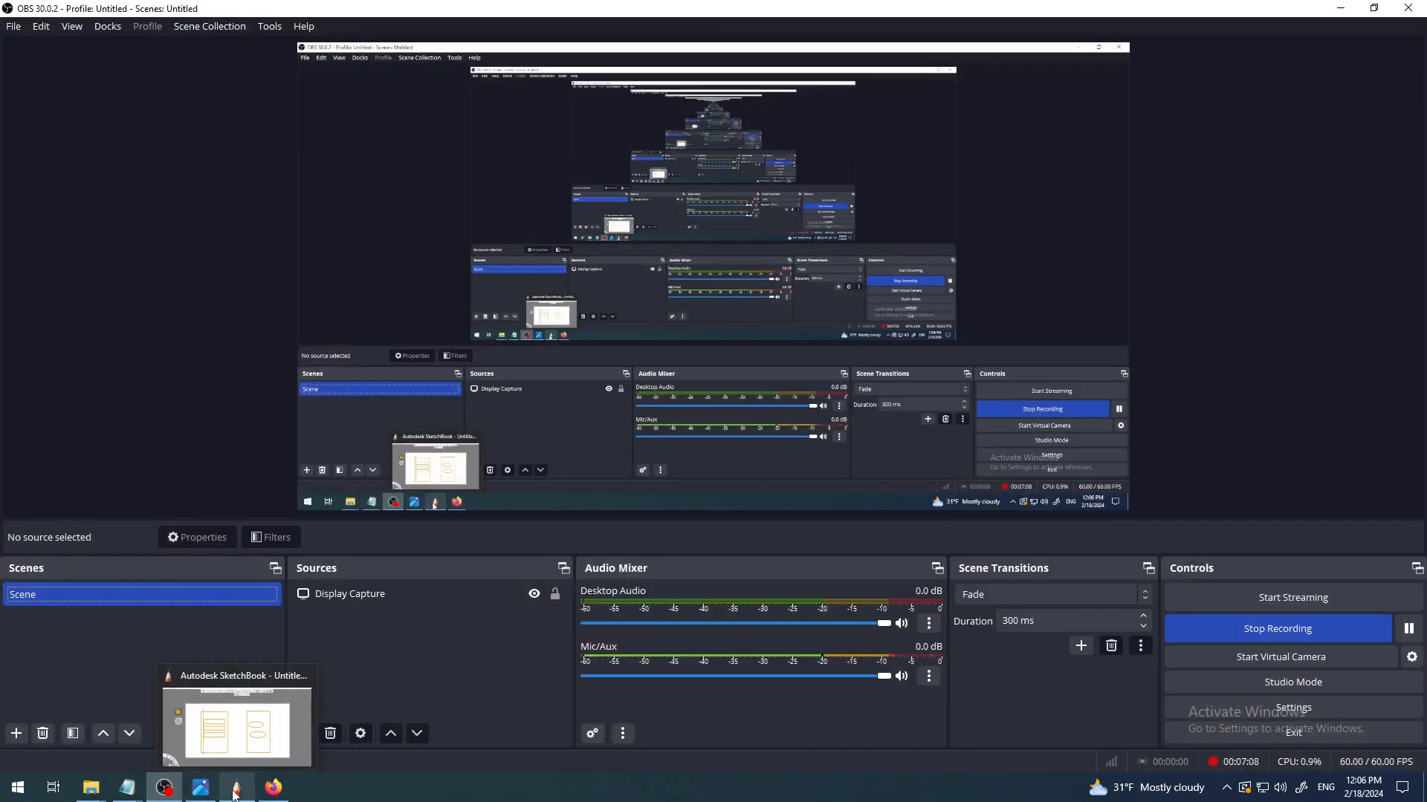
pyautogui.click(235, 792)
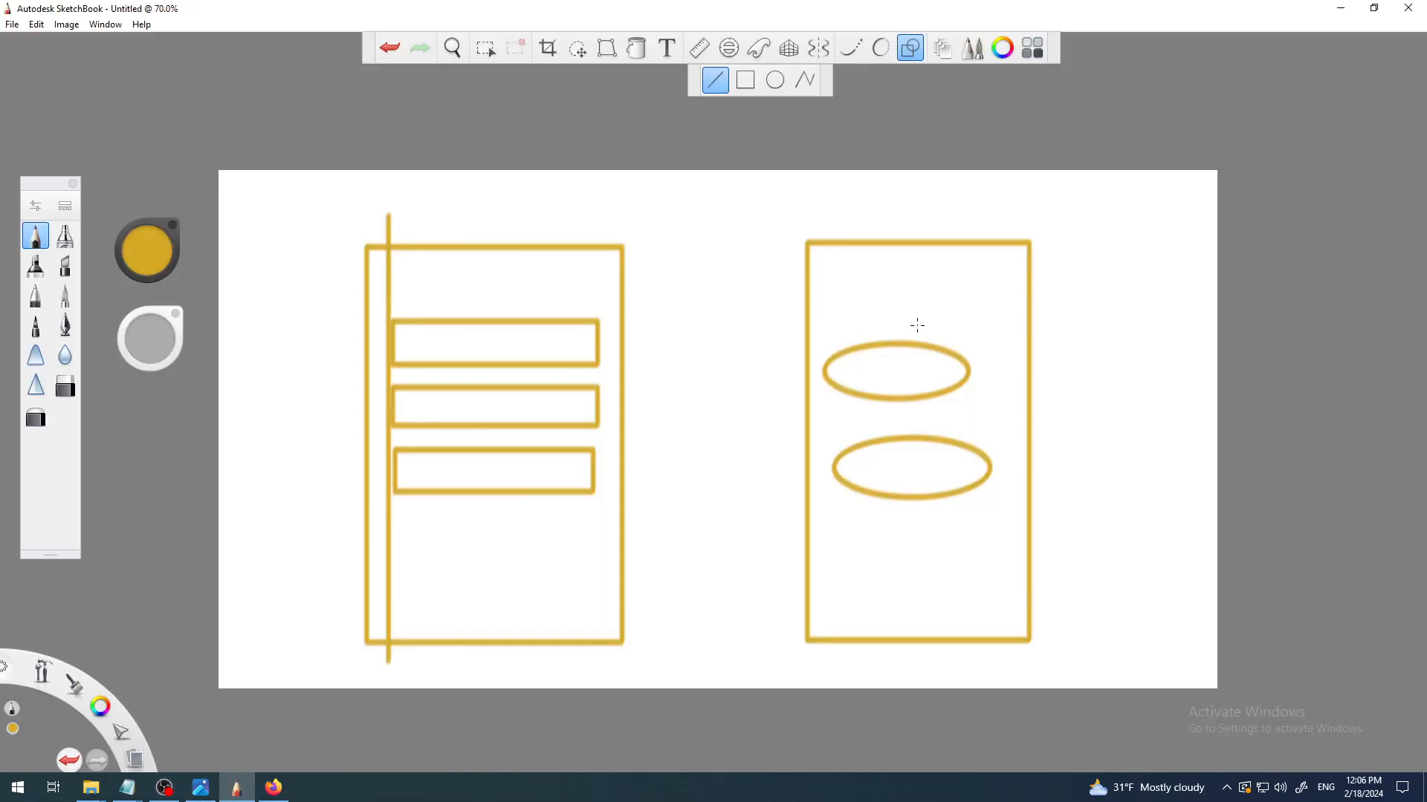
# - Exit the shape drawing tools, and switch the predictive stroke option on and back off
pyautogui.click(912, 48)
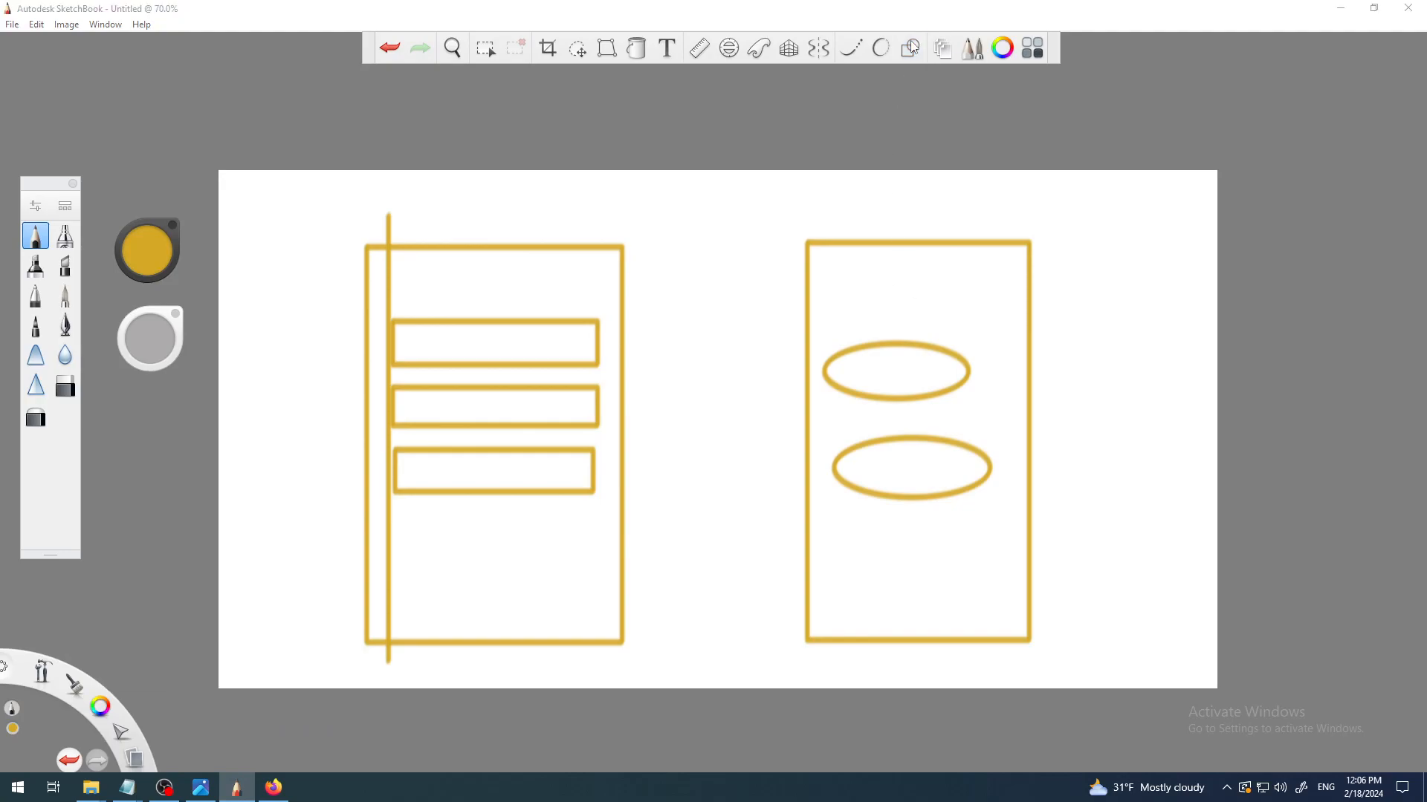
pyautogui.click(859, 50)
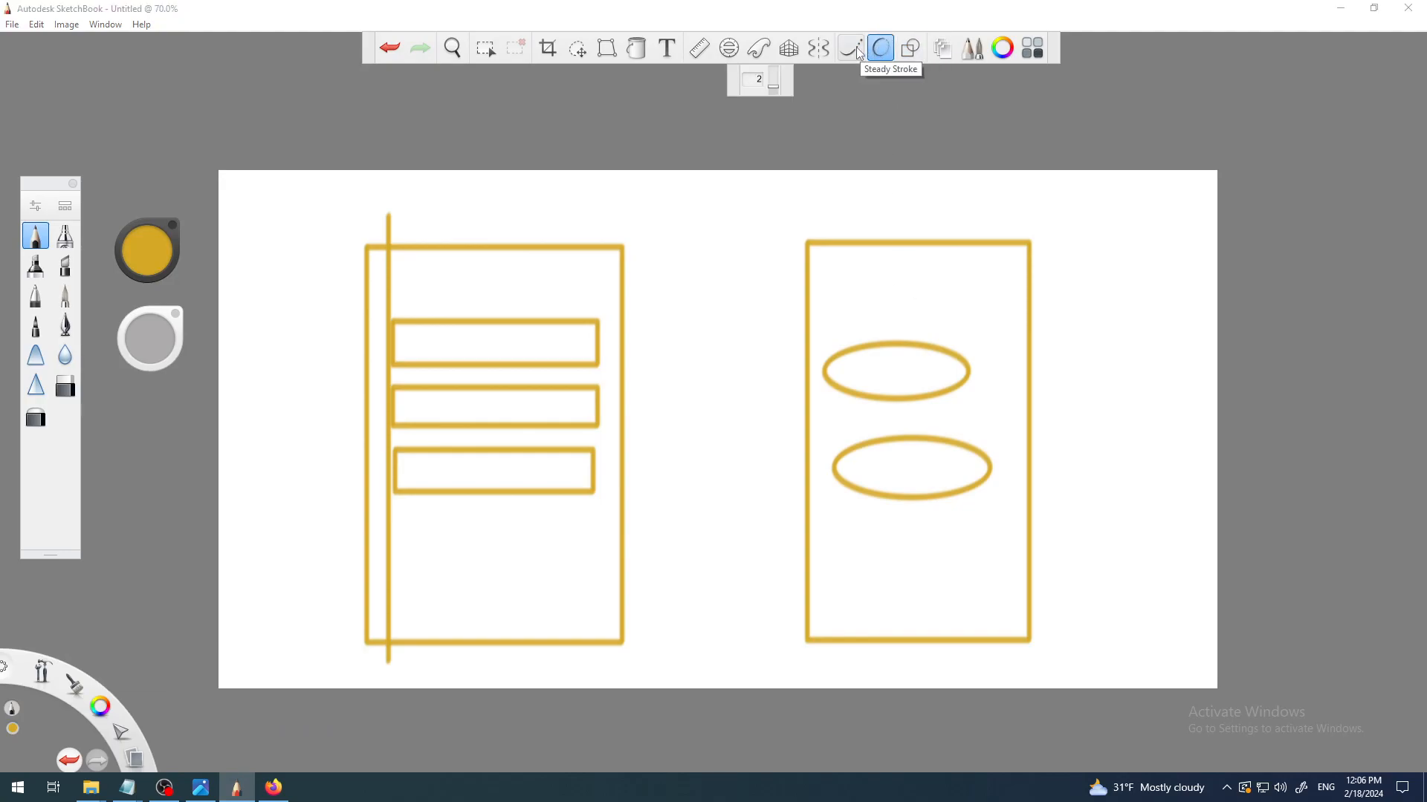
pyautogui.click(880, 47)
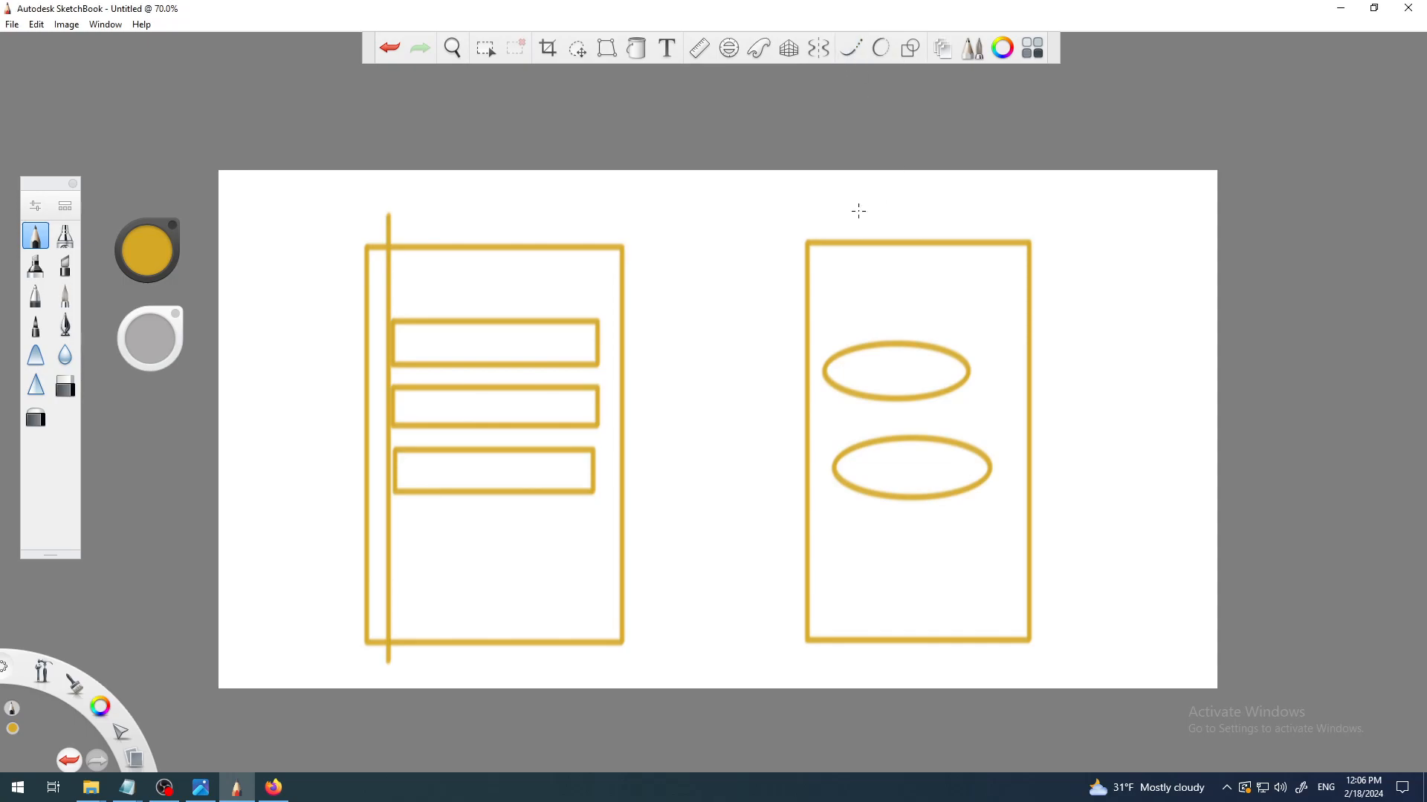